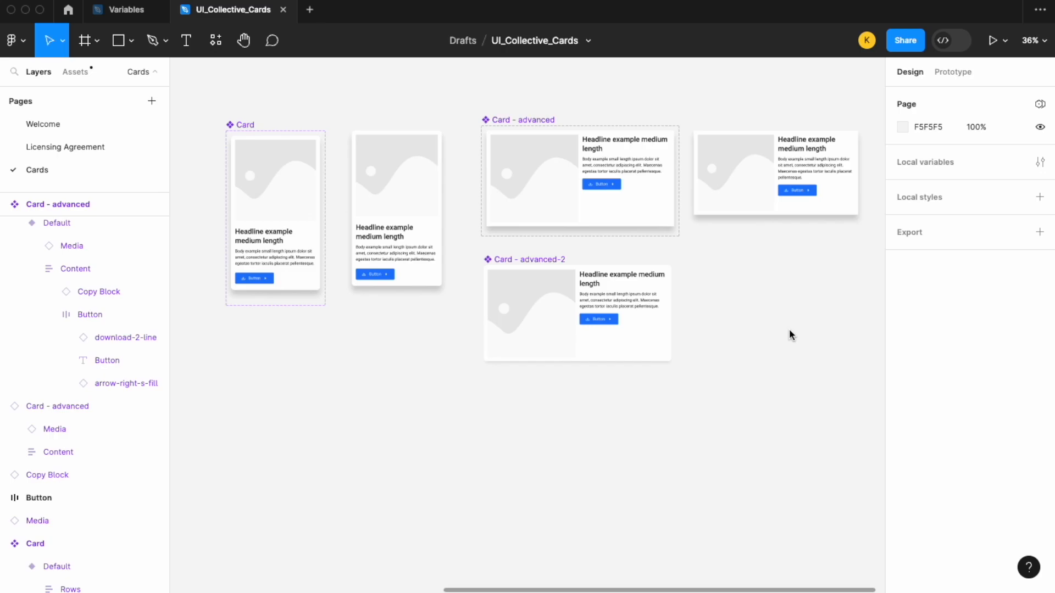
Step: Narrow the Card - advanced instance so its content stacks, then deselect it
left_click(843, 189)
scroll(843, 189, "up", 5, "ctrl")
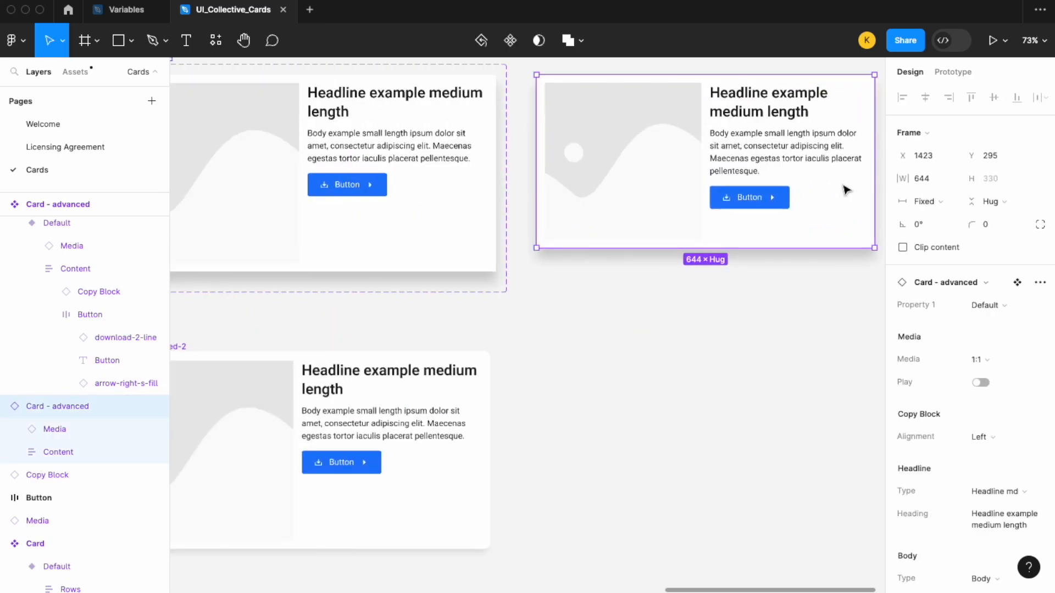
mouse_move(779, 253)
left_mouse_down()
mouse_move(745, 237)
mouse_move(759, 237)
left_mouse_up()
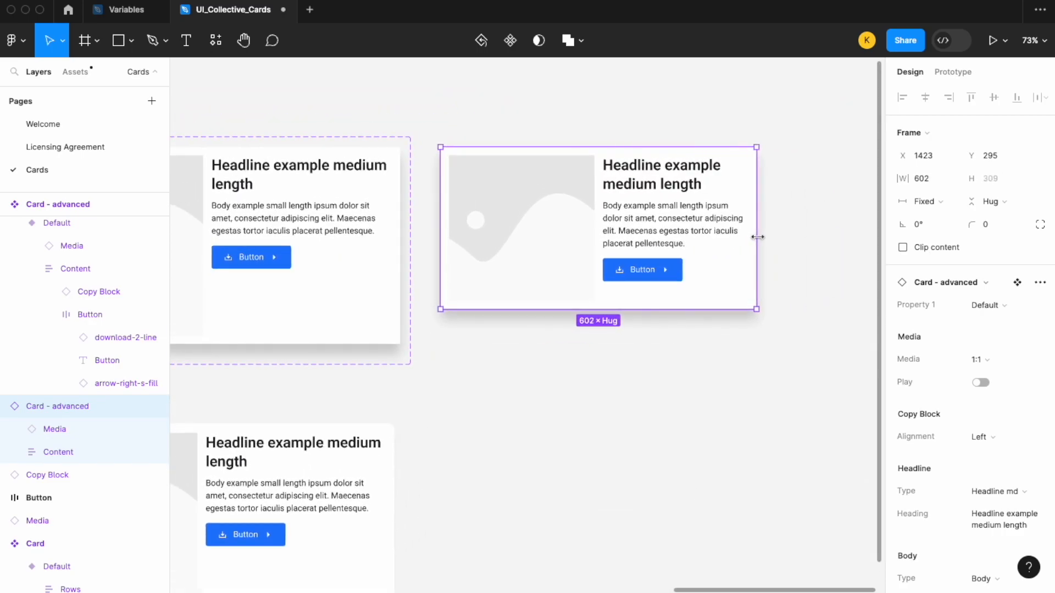
scroll(759, 236, "down", 5, "ctrl")
left_click(724, 363)
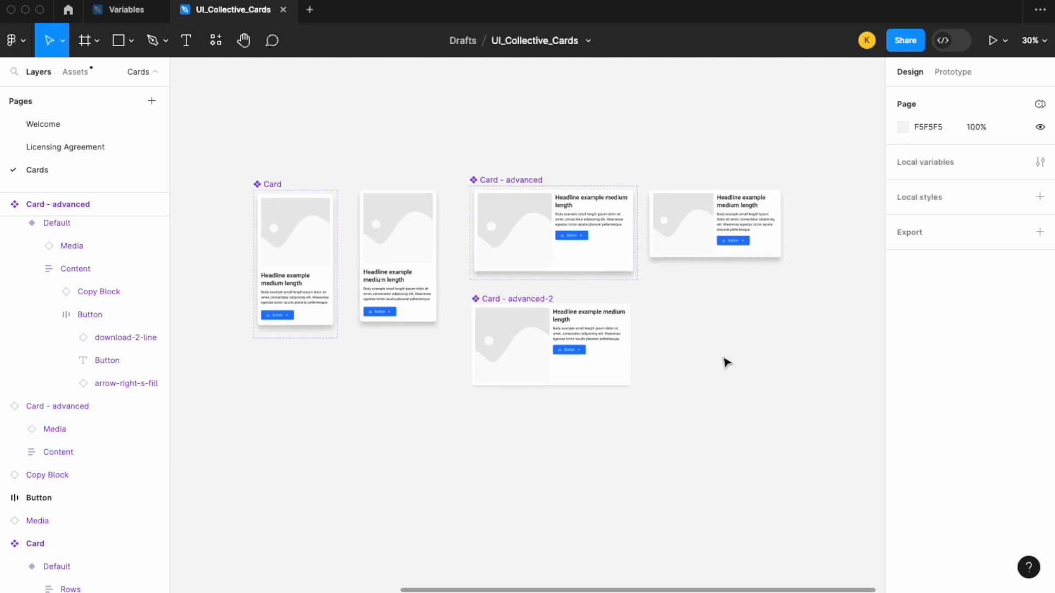
scroll(596, 319, "left", 5)
scroll(596, 318, "left", 3)
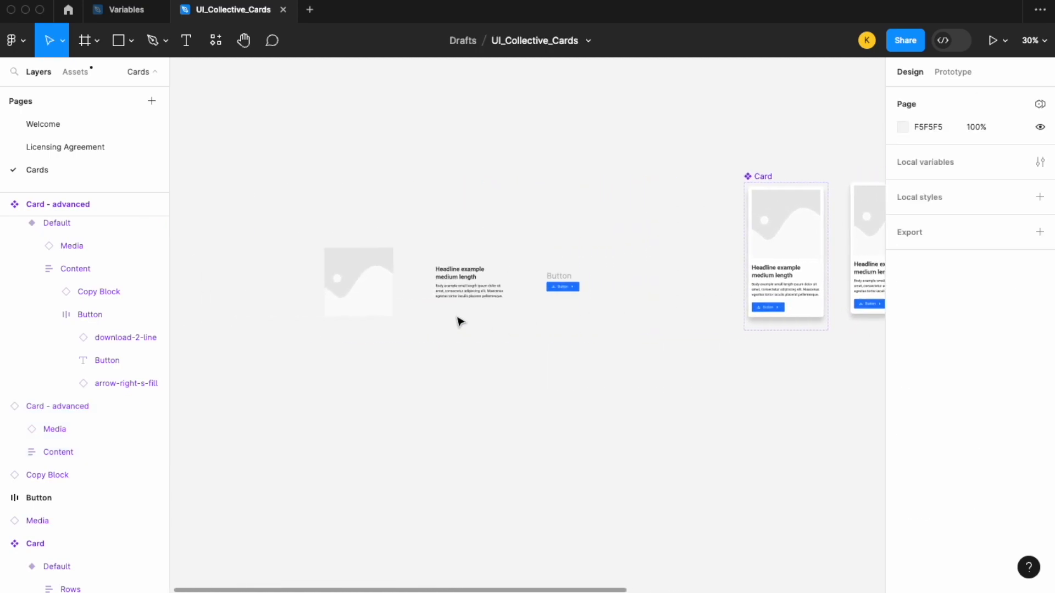
scroll(459, 322, "up", 3, "ctrl")
scroll(474, 323, "left", 2)
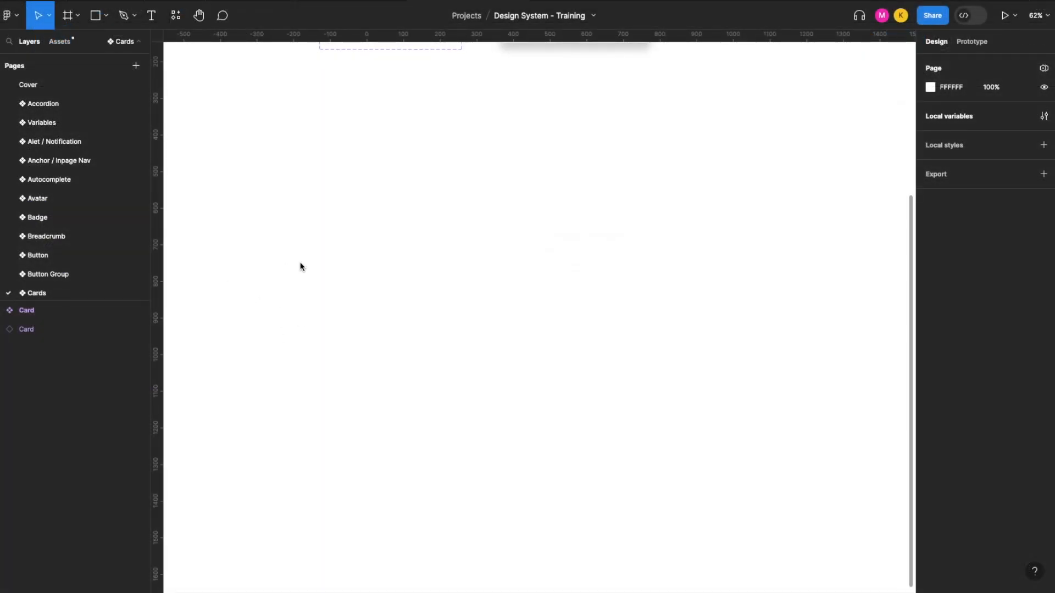
scroll(301, 266, "right", 1)
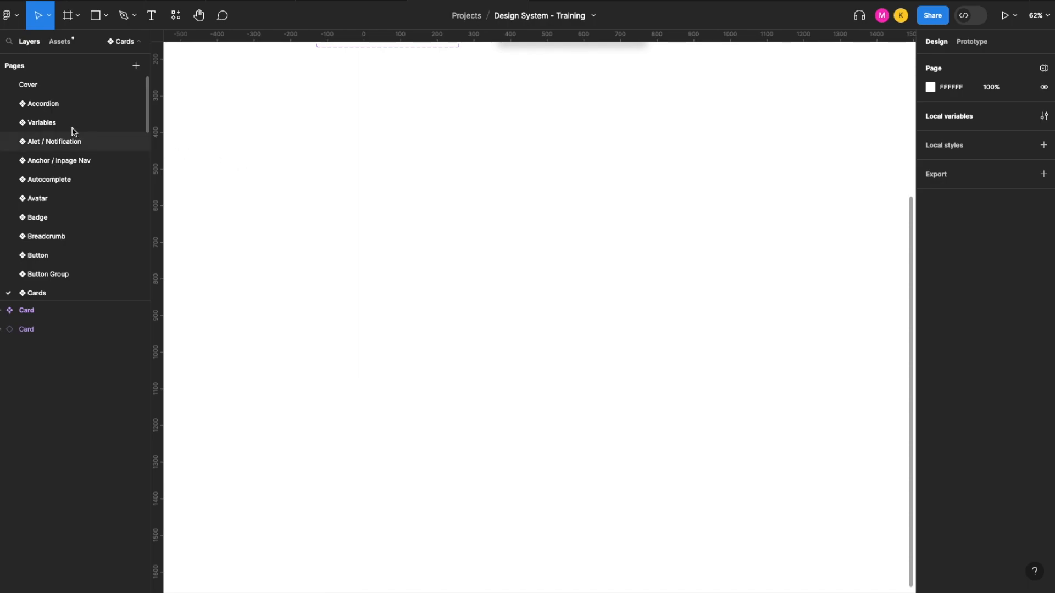
Step: Show Assets with Design System collapsed, Local components expanded and the Placeholder group open
left_click(63, 43)
scroll(38, 329, "down", 1)
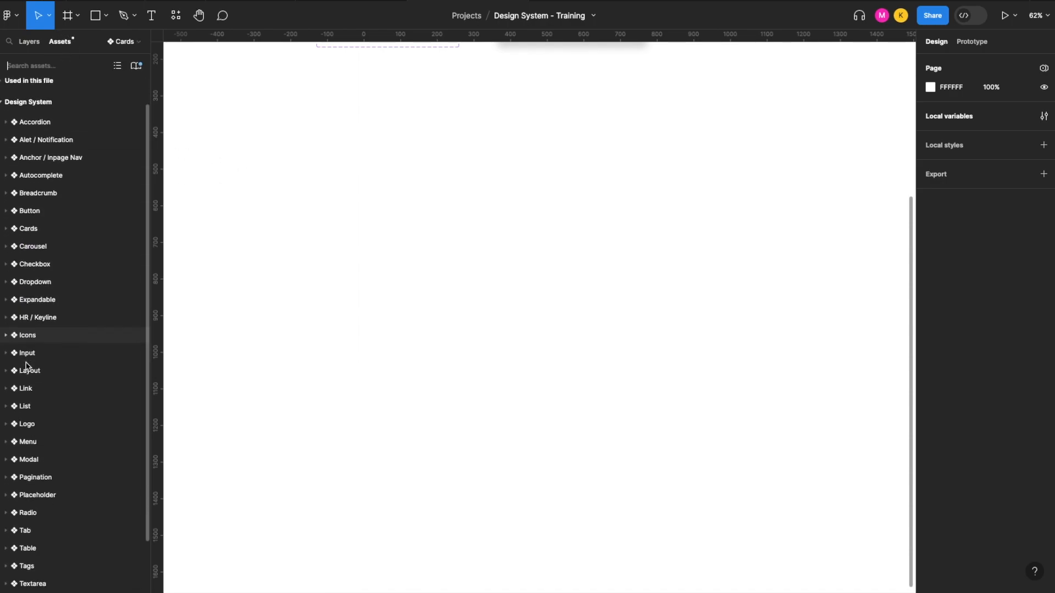
scroll(26, 366, "down", 2)
left_click(7, 439)
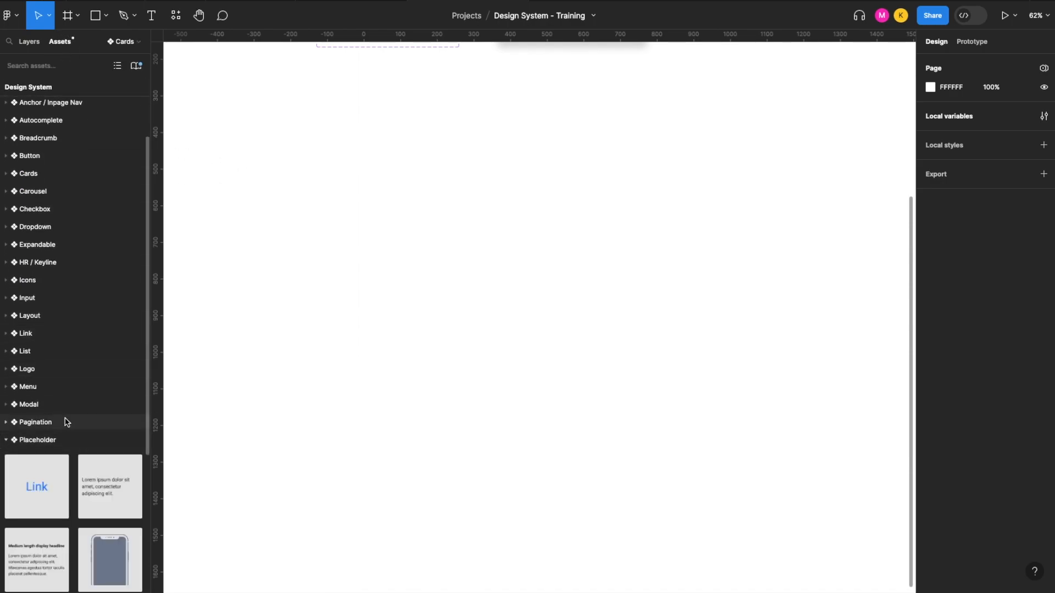
scroll(66, 422, "down", 5)
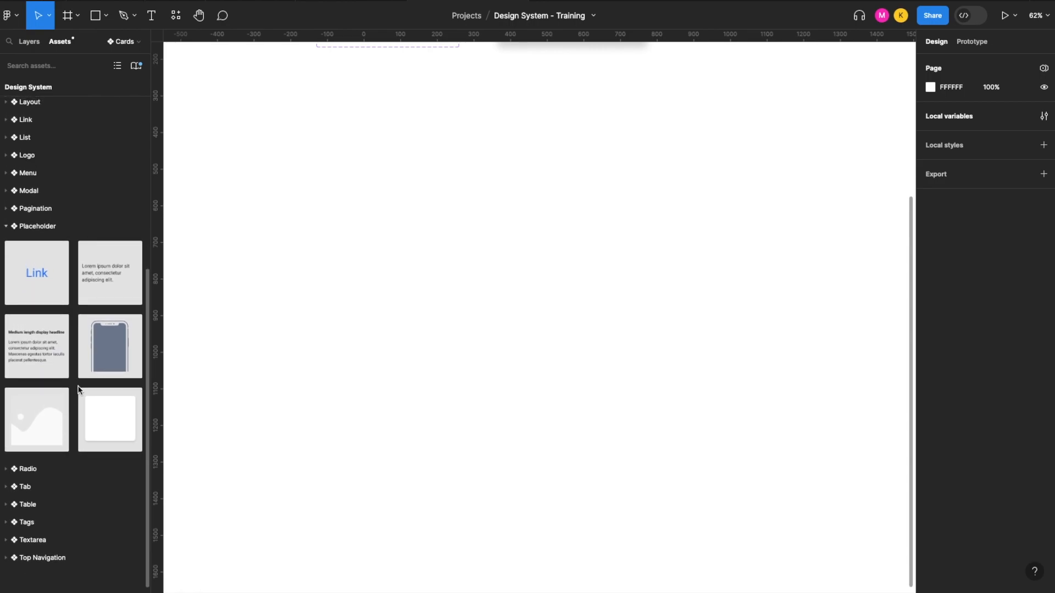
scroll(38, 91, "up", 8)
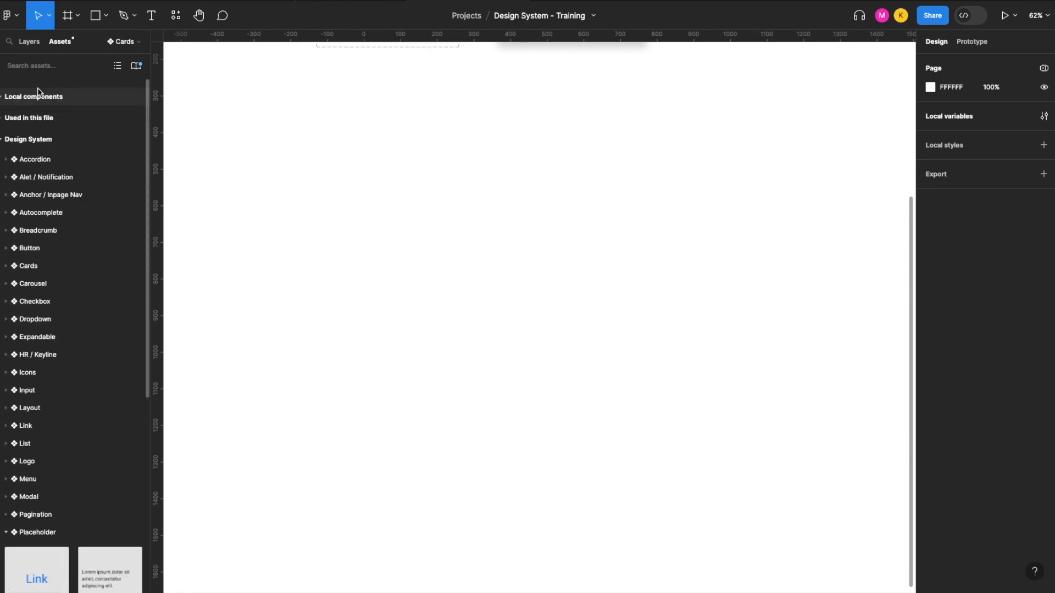
left_click(8, 138)
left_click(7, 97)
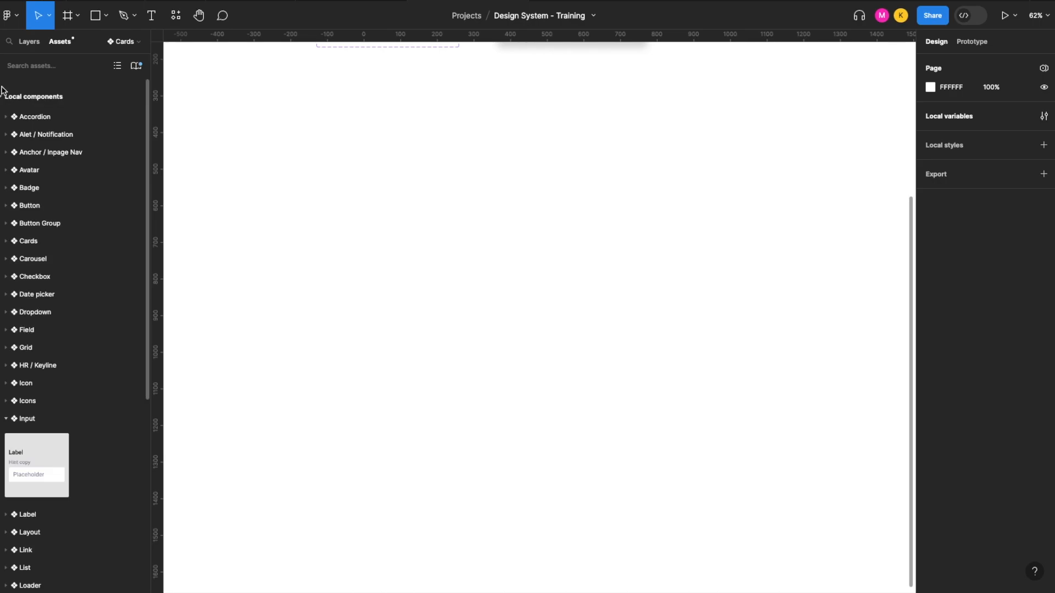
scroll(69, 376, "down", 2)
left_click(7, 373)
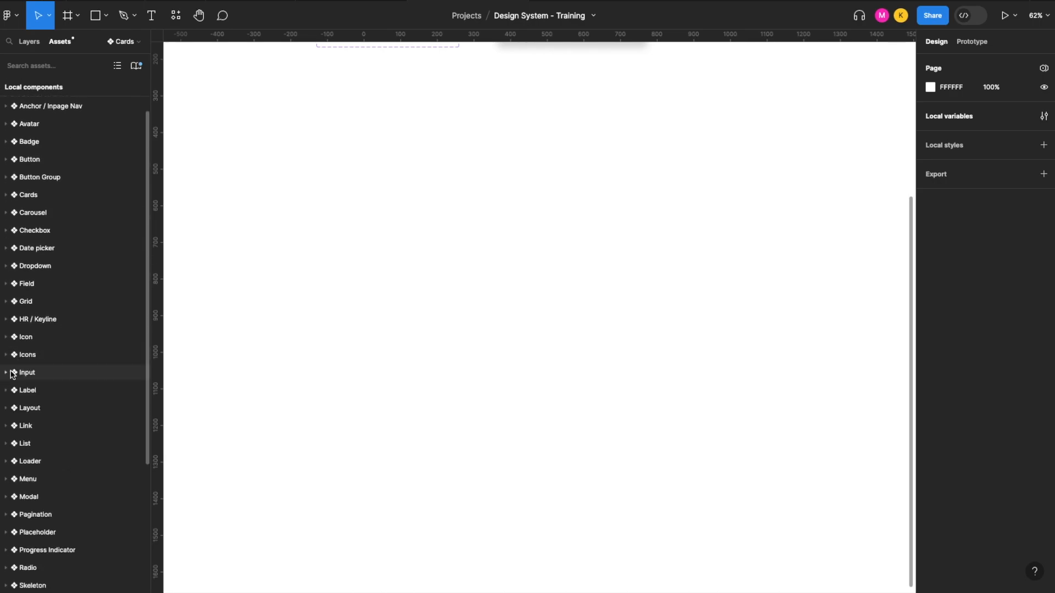
scroll(11, 378, "down", 3)
left_click(8, 471)
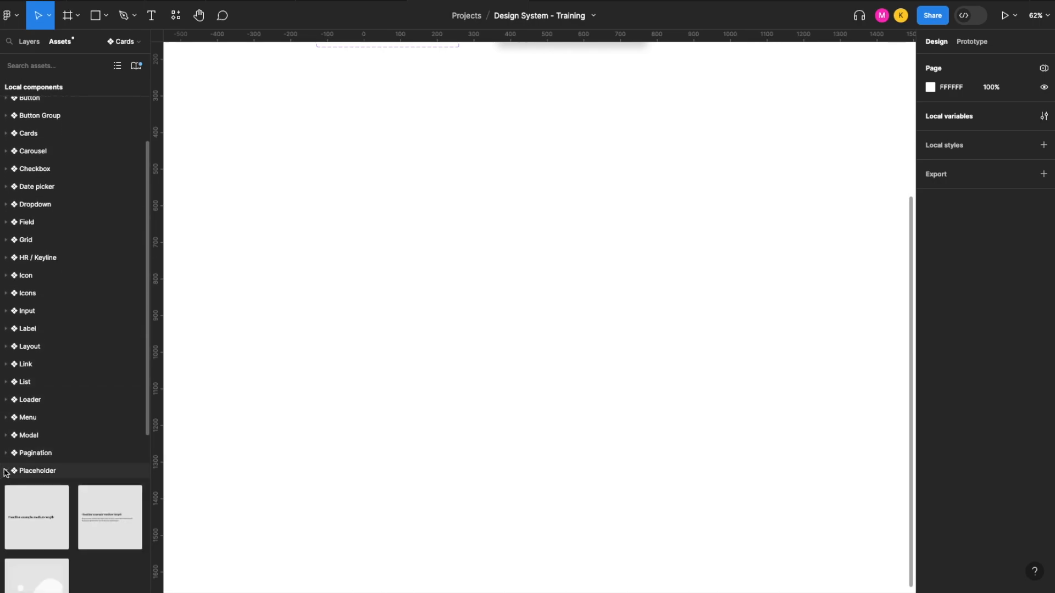
scroll(80, 418, "down", 5)
left_click_drag(40, 437, 377, 288)
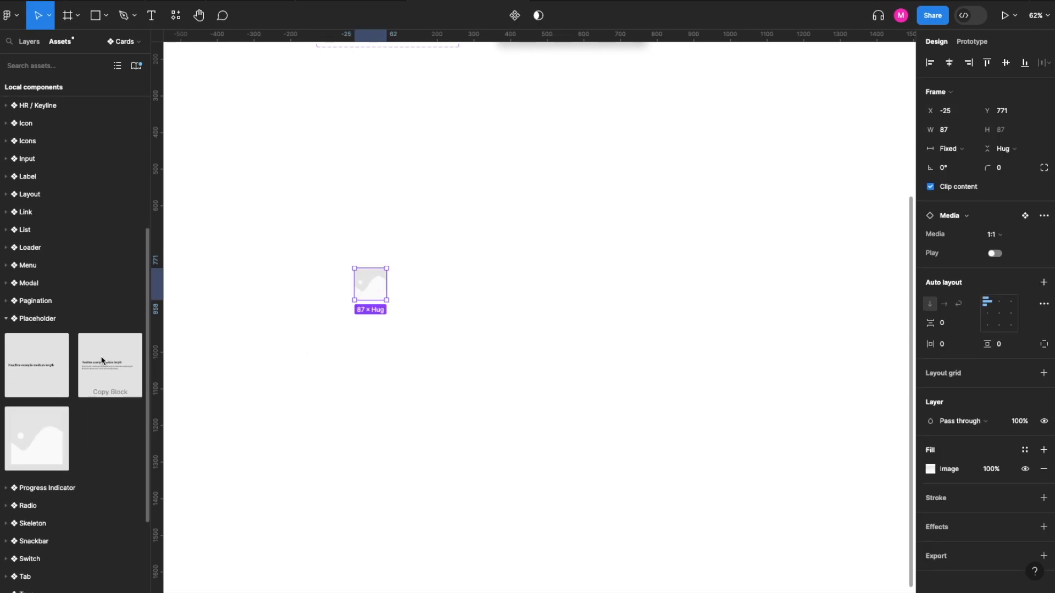
left_click_drag(102, 360, 420, 281)
scroll(37, 192, "up", 1)
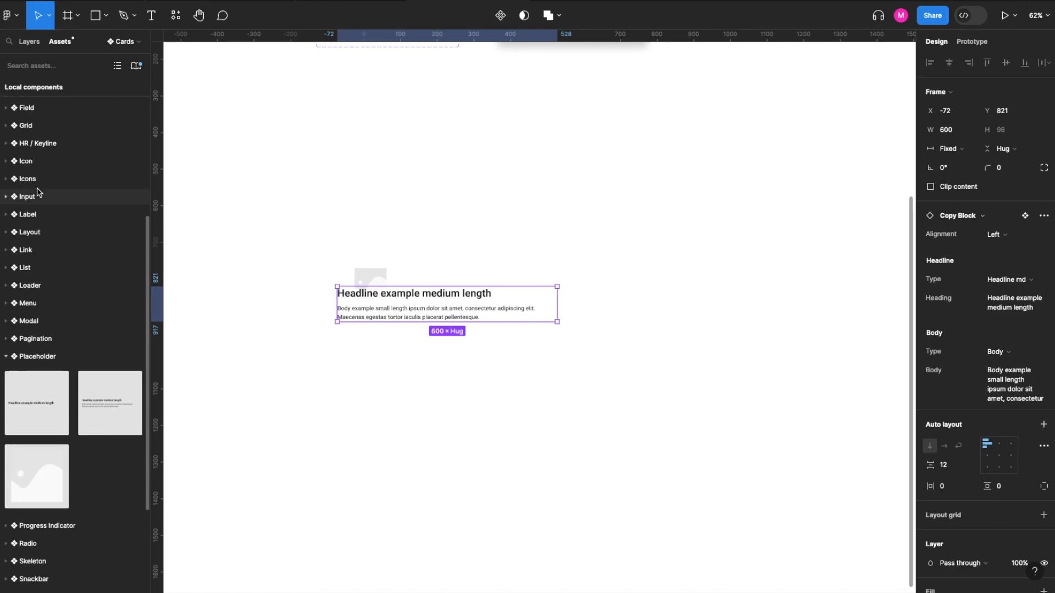
scroll(38, 193, "up", 3)
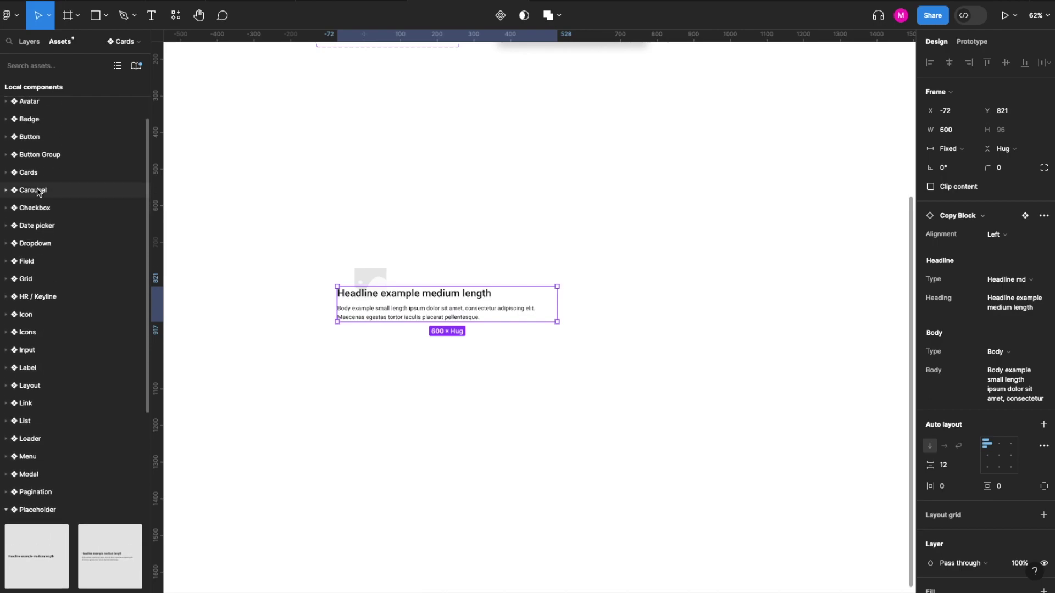
Step: Place an icon button, then arrange the copy block right of the image and the button under the text
left_click(12, 141)
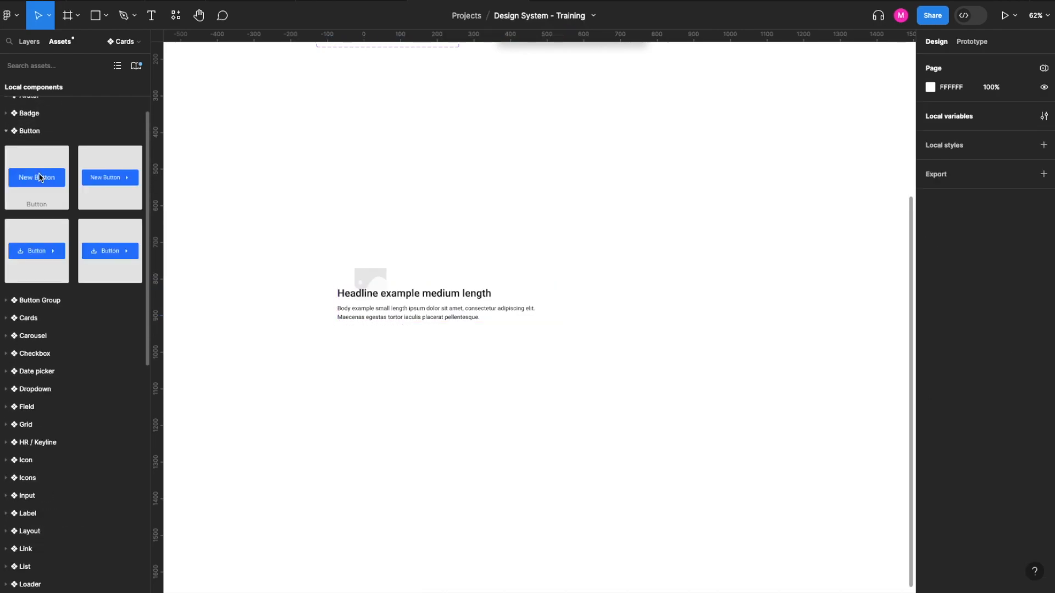
left_click_drag(102, 243, 366, 338)
left_click(388, 410)
scroll(386, 410, "up", 1)
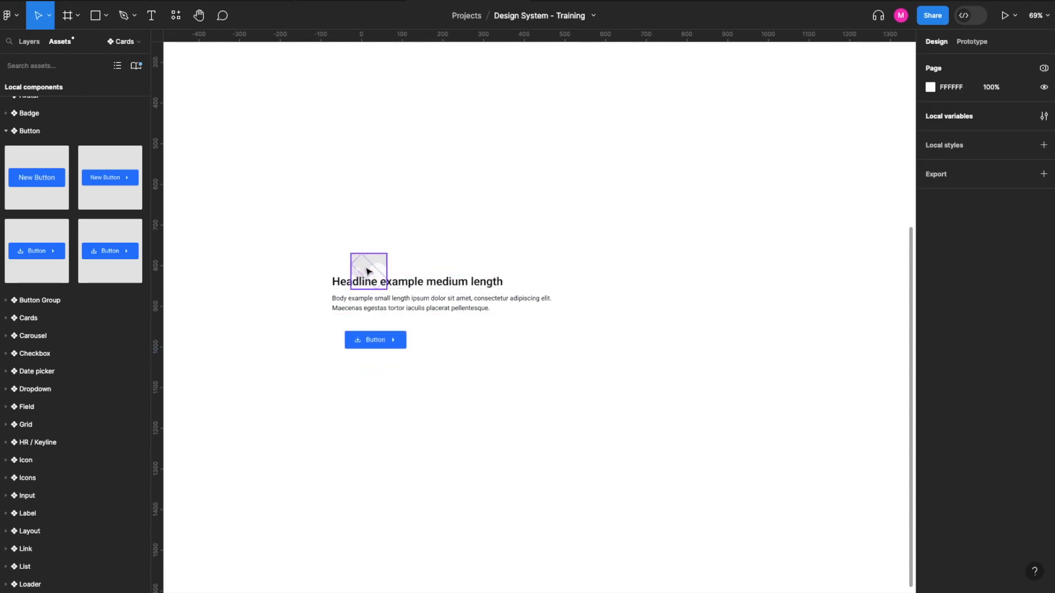
left_click(334, 241)
left_click_drag(396, 281, 423, 247)
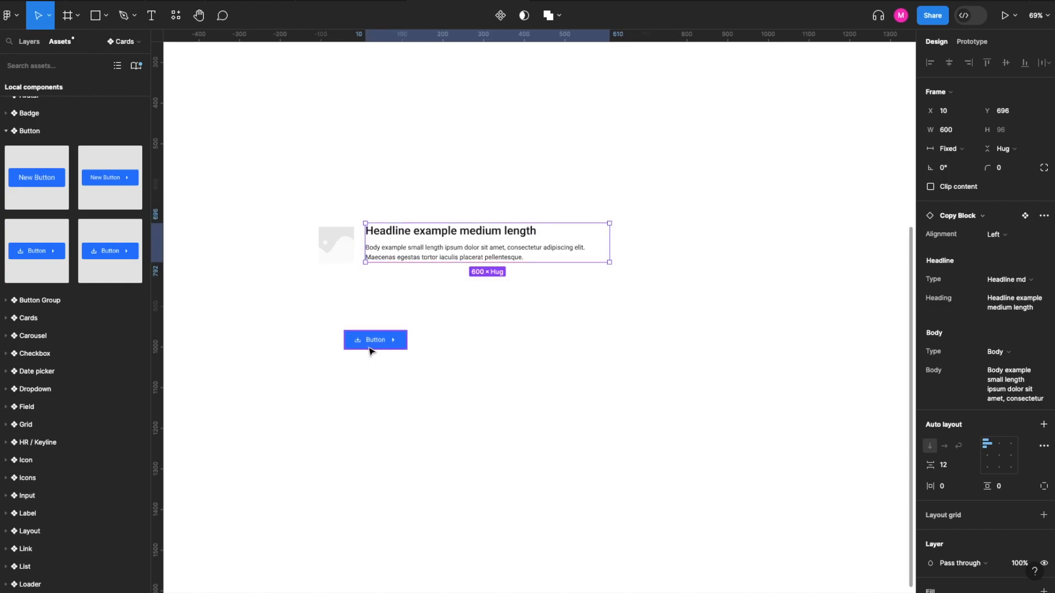
left_click_drag(369, 351, 390, 290)
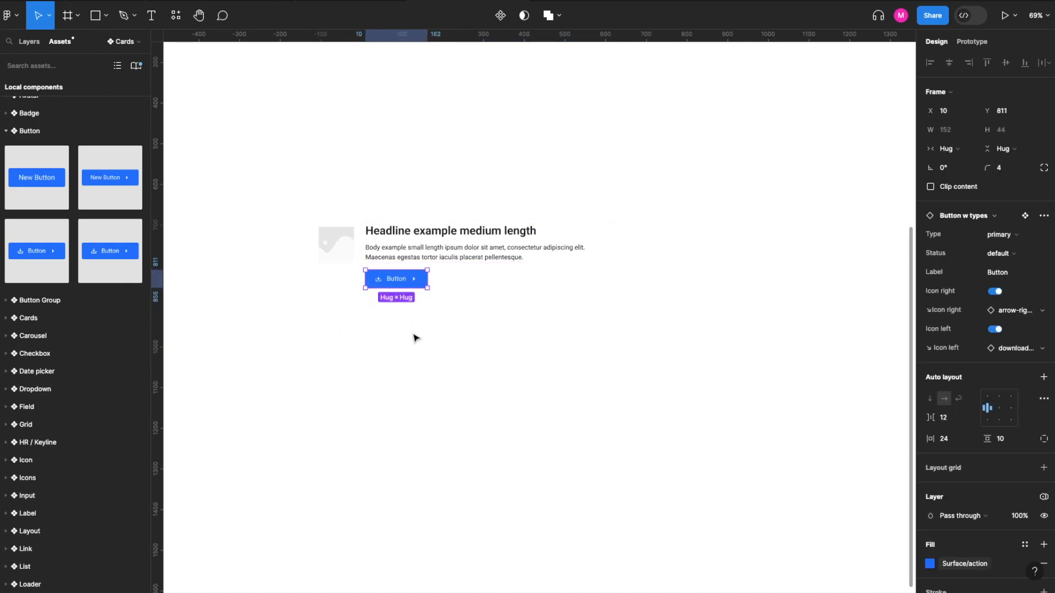
Step: Clear the selection, collapse the Button components and return to the Layers list
left_click(414, 338)
left_click(6, 130)
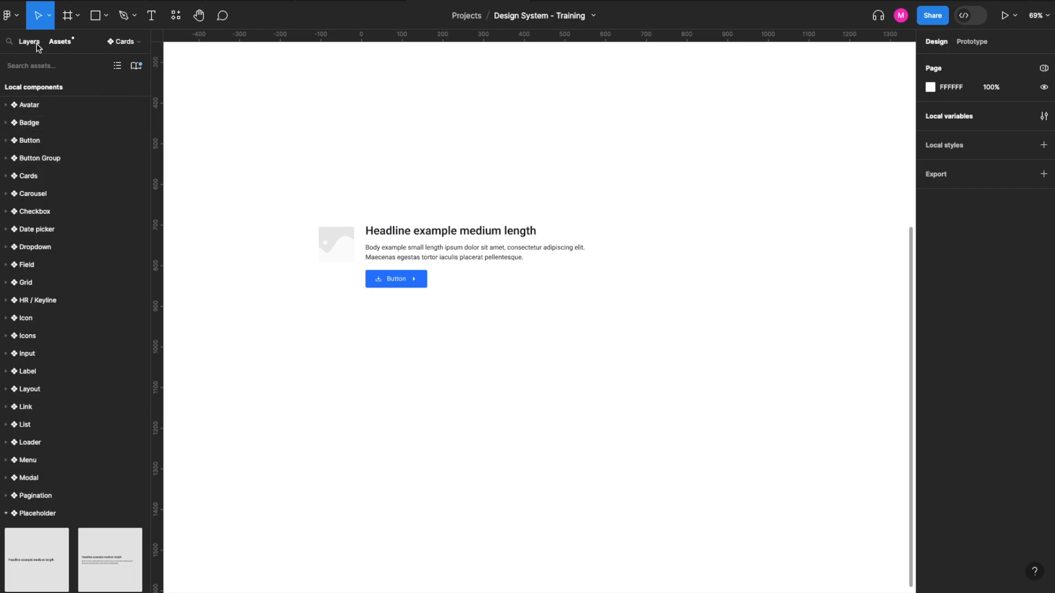
left_click(36, 46)
Step: Wrap the copy block and button in an auto-layout frame named Content
left_click_drag(465, 312, 399, 248)
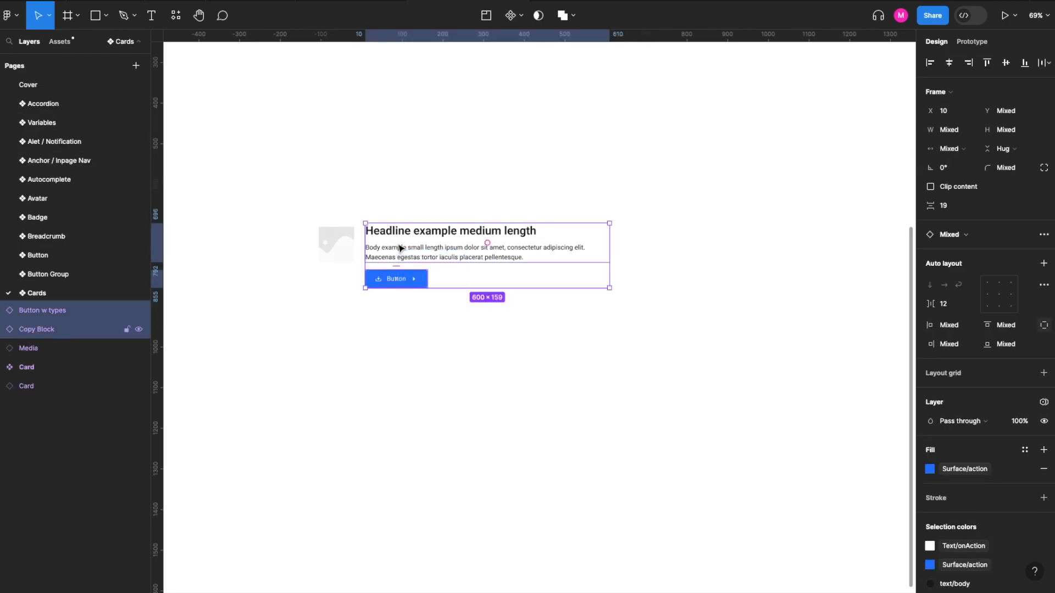
key("shift+a")
double_click(35, 310)
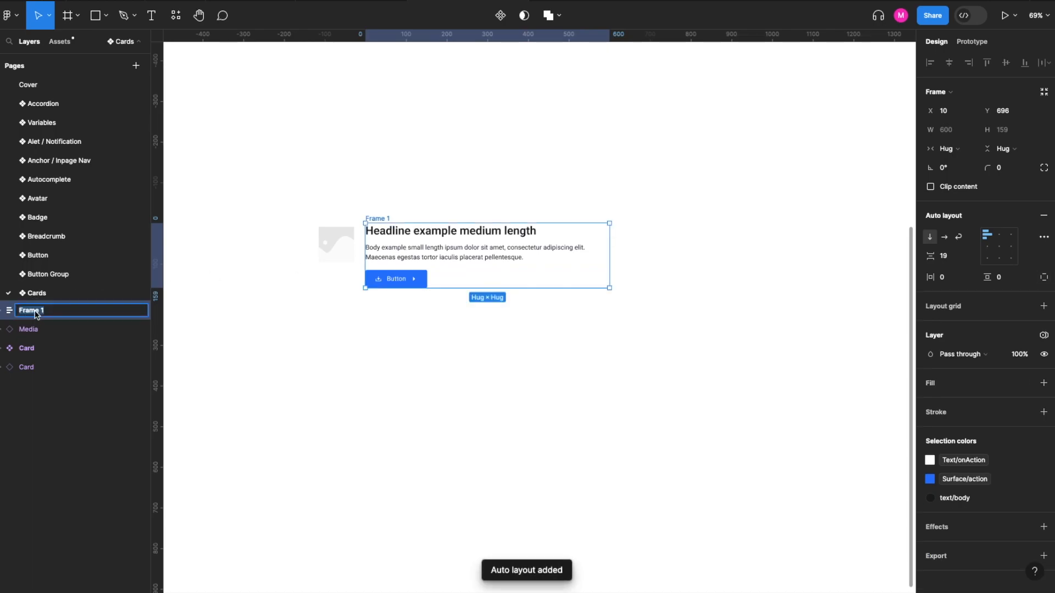
type("Content")
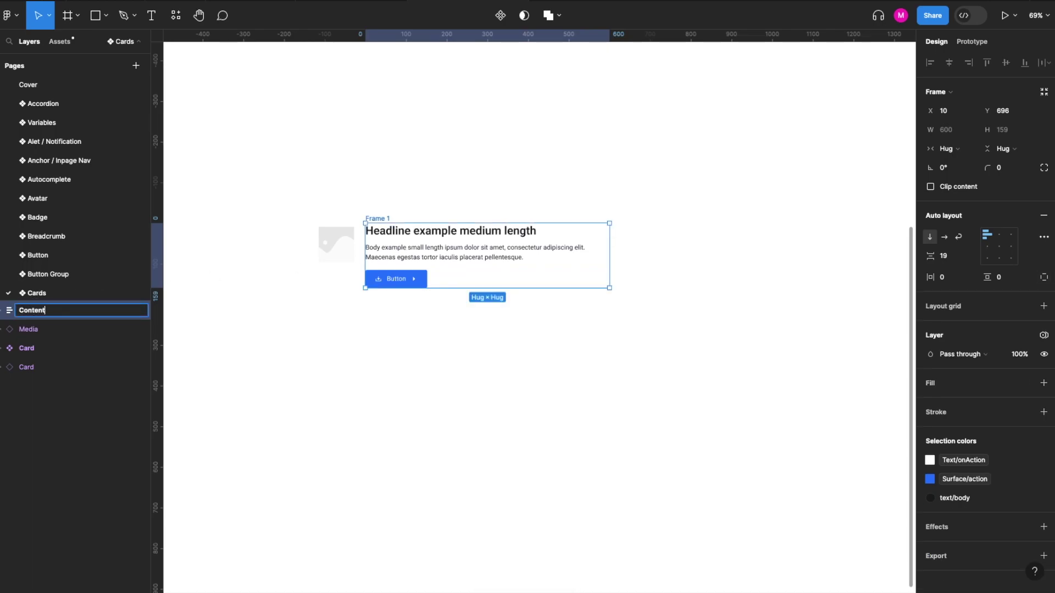
key("Return")
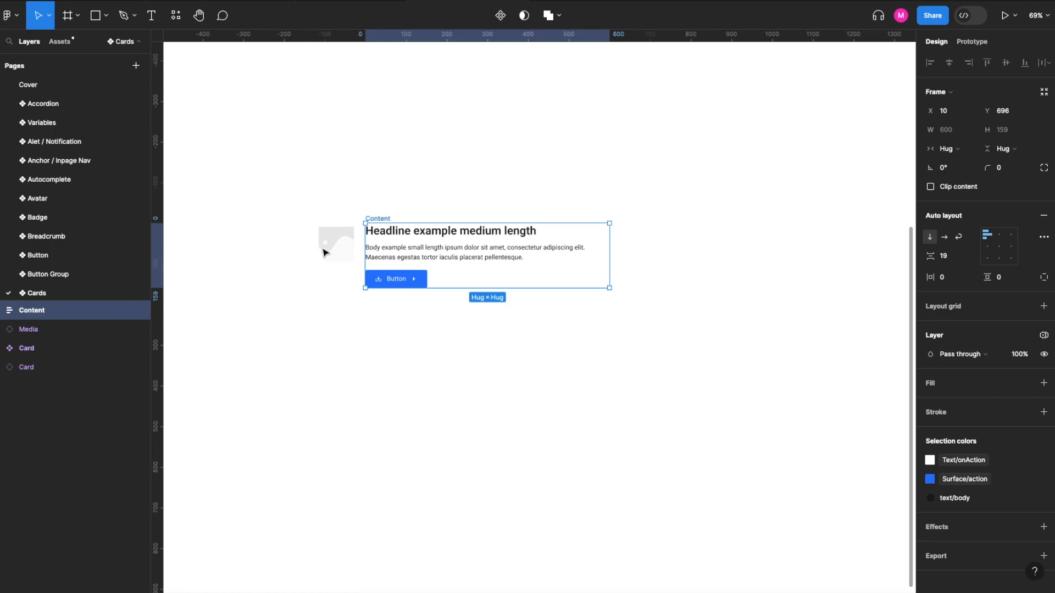
Step: Wrap Content and the image in an auto-layout frame named Card - advanced
left_click(330, 252, "shift")
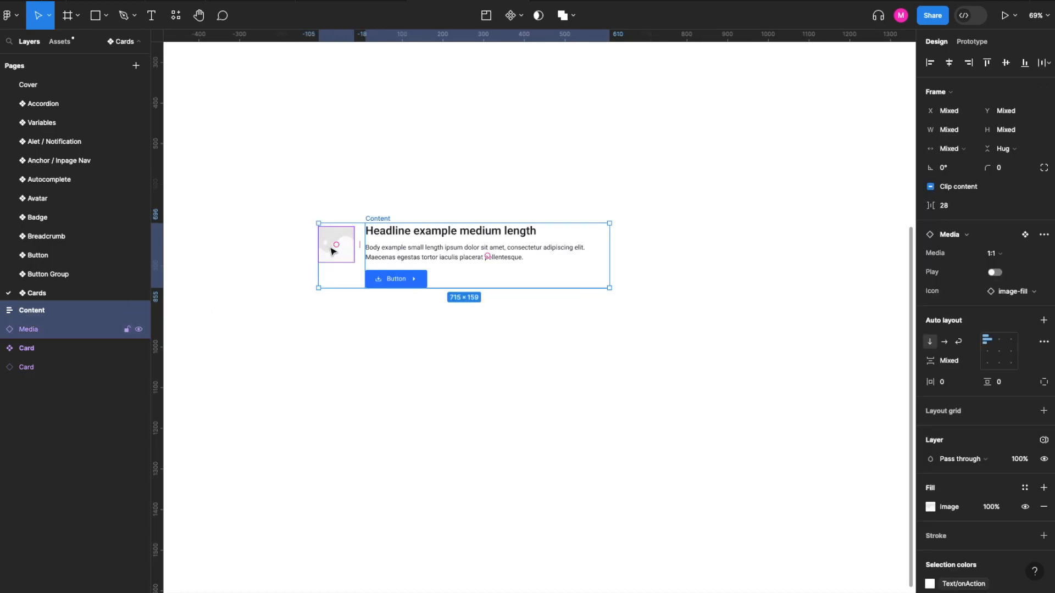
key("shift+a")
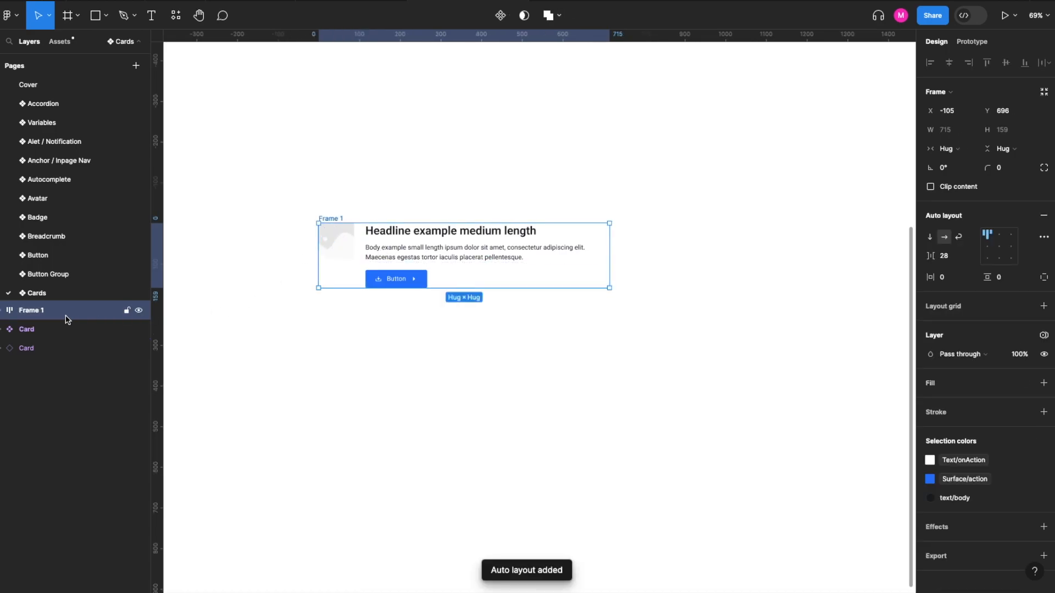
double_click(41, 311)
type("Card - advanced")
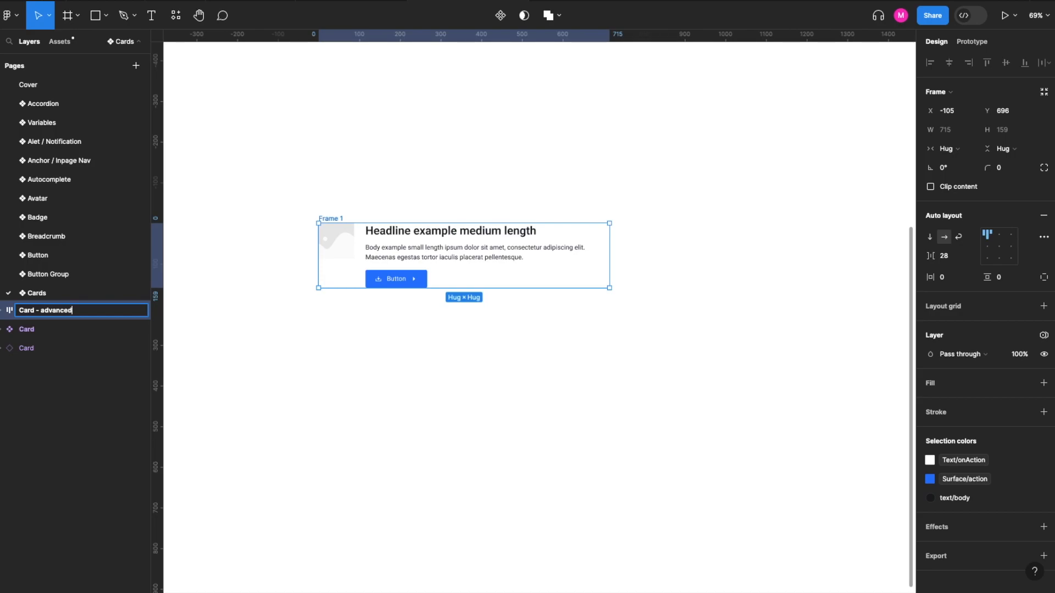
key("Return")
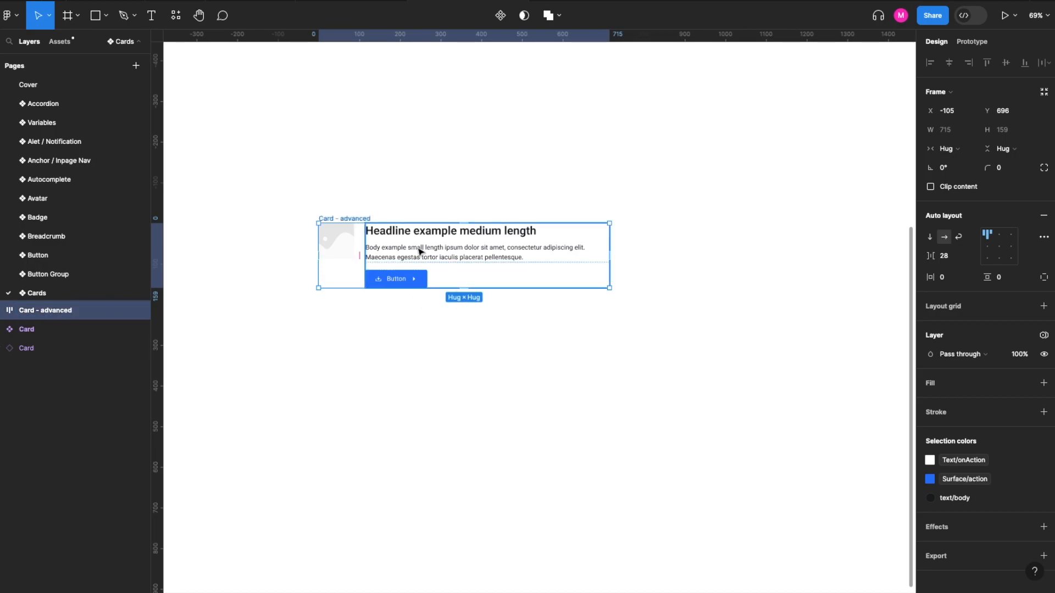
Step: Make the card a component and Alt-drag a copy of it to the right
right_click(419, 251)
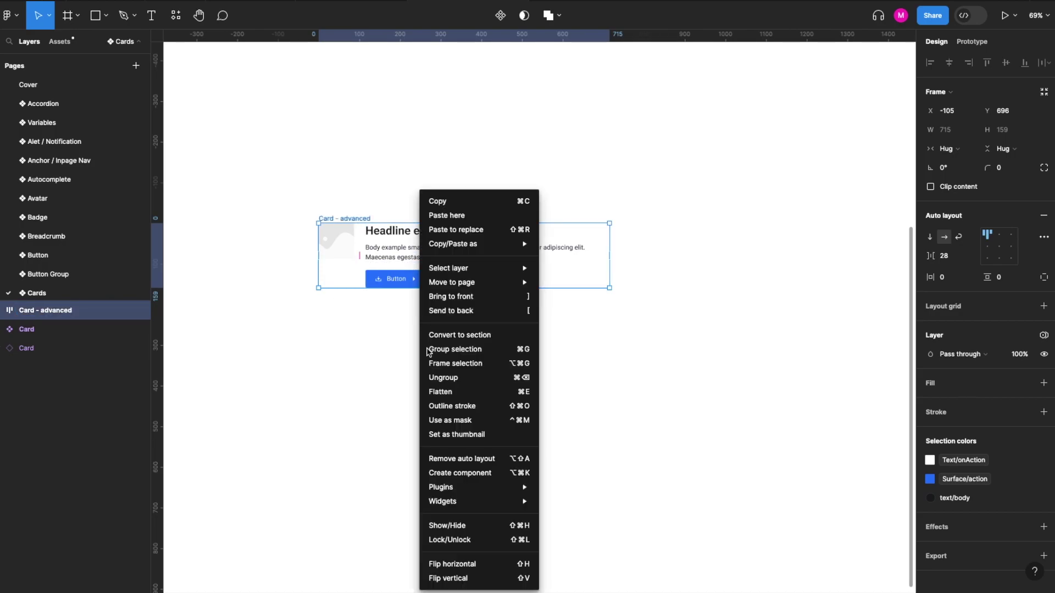
left_click(455, 474)
left_click(363, 407)
left_click_drag(342, 268, 670, 270, "alt")
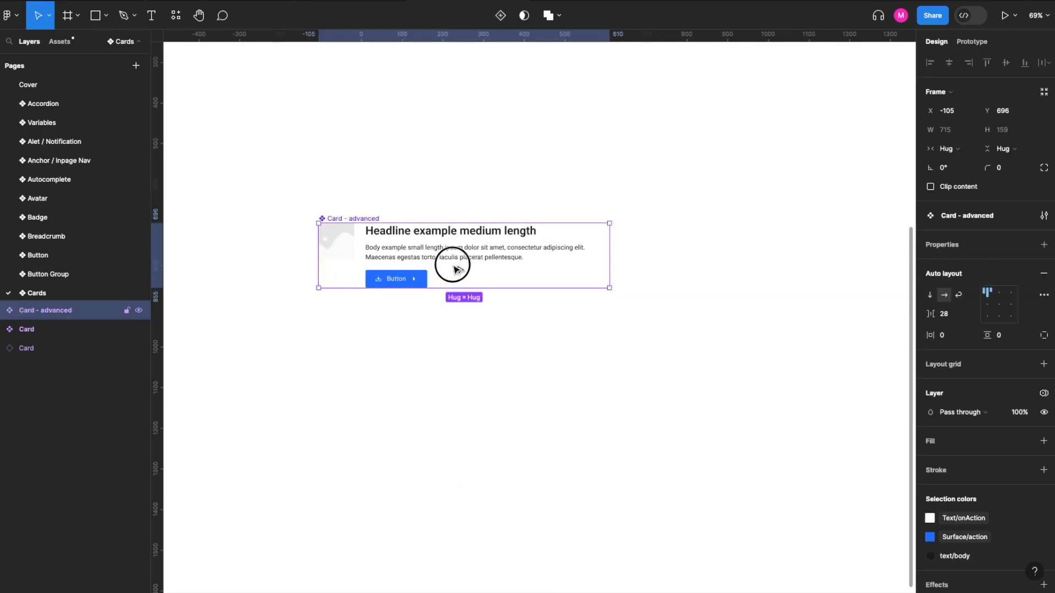
left_click(486, 275)
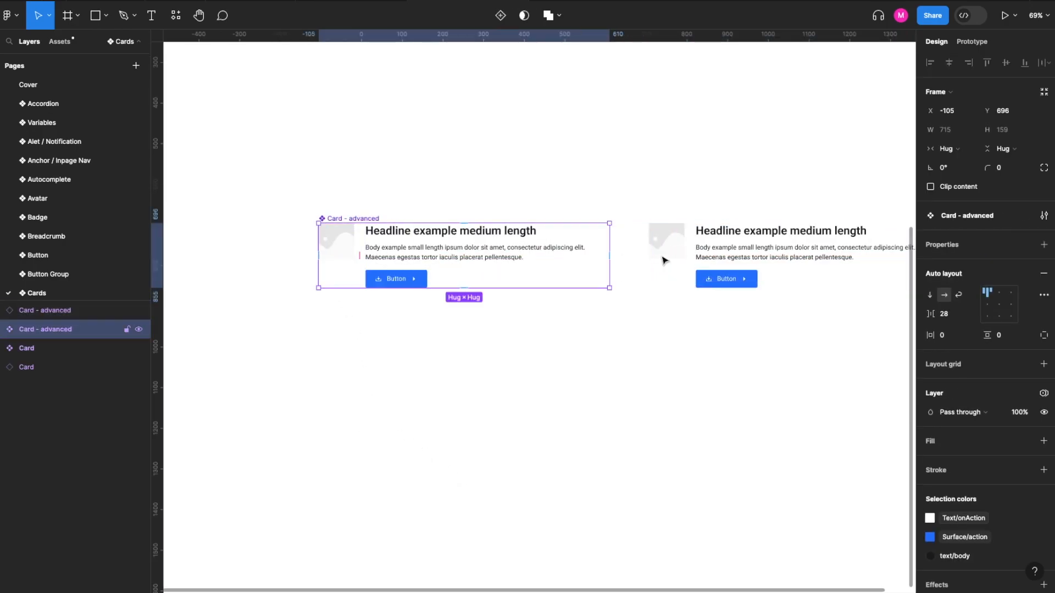
Step: Expose nested instance properties for Media, Copy Block and Button w types
left_click(1043, 245)
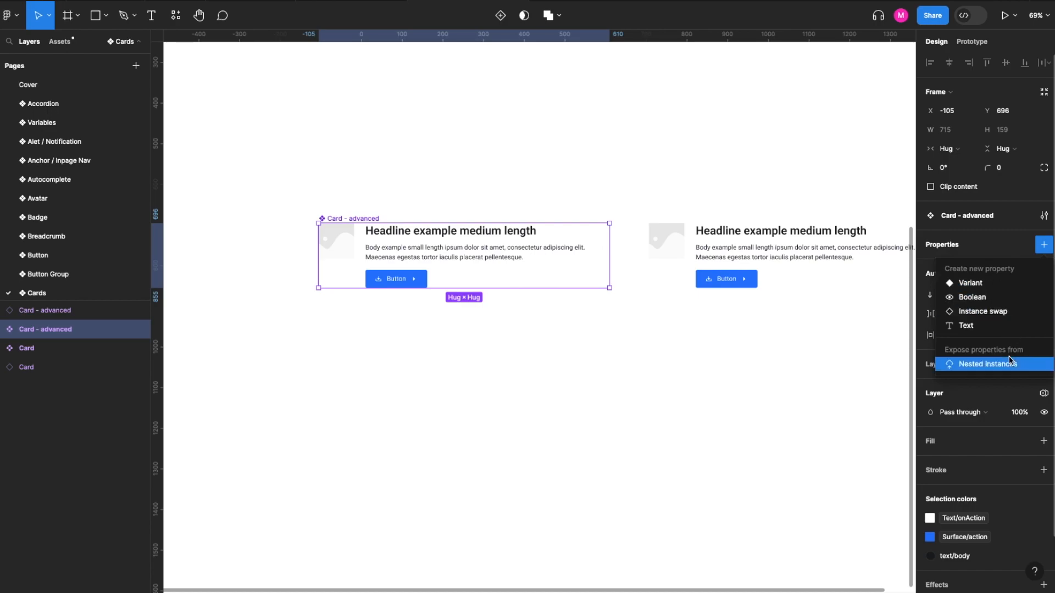
left_click(1010, 364)
left_click(750, 267)
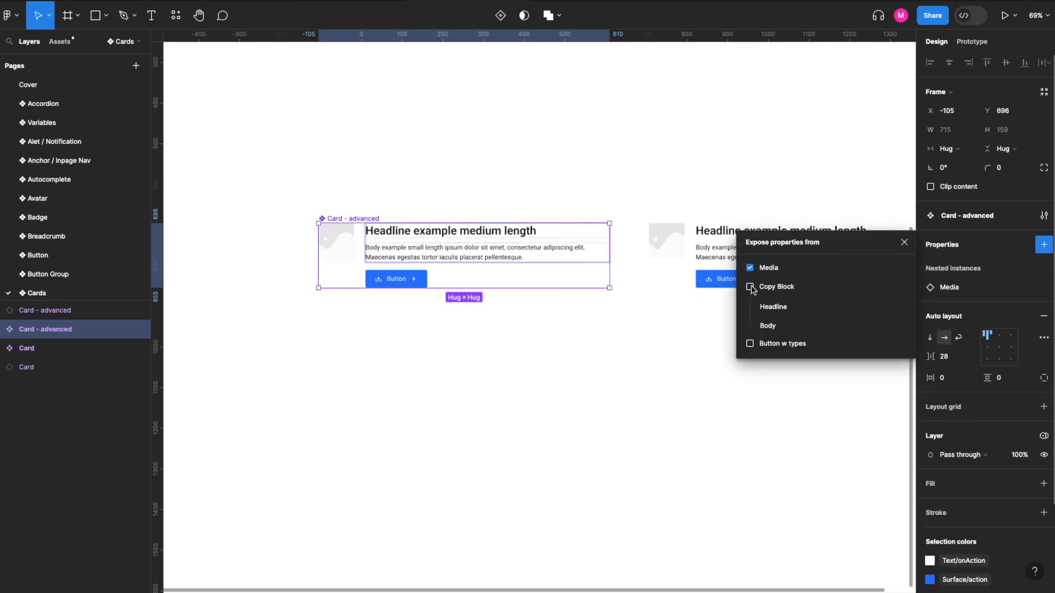
left_click(750, 287)
left_click(750, 343)
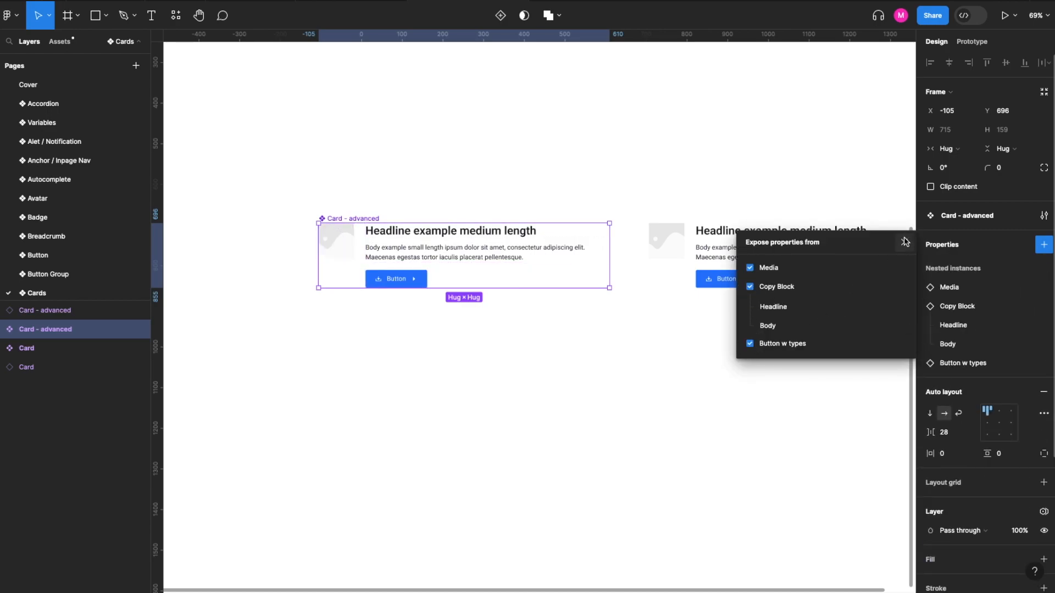
left_click(906, 244)
Step: Deselect, then reselect the Card - advanced main component
left_click(603, 365)
right_click(602, 356)
left_click(456, 244)
left_click(386, 244)
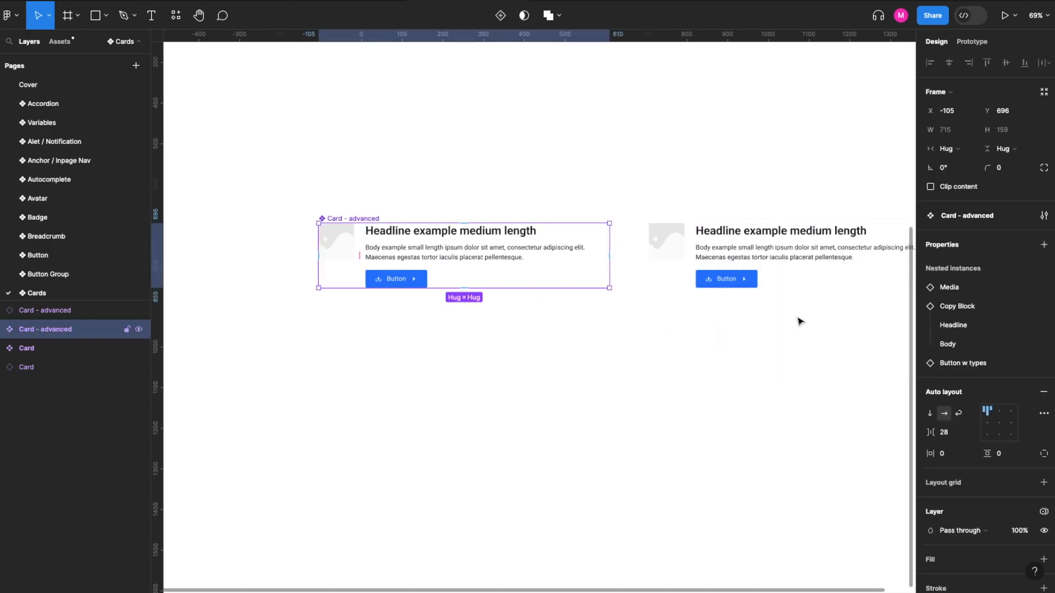
scroll(958, 487, "down", 3)
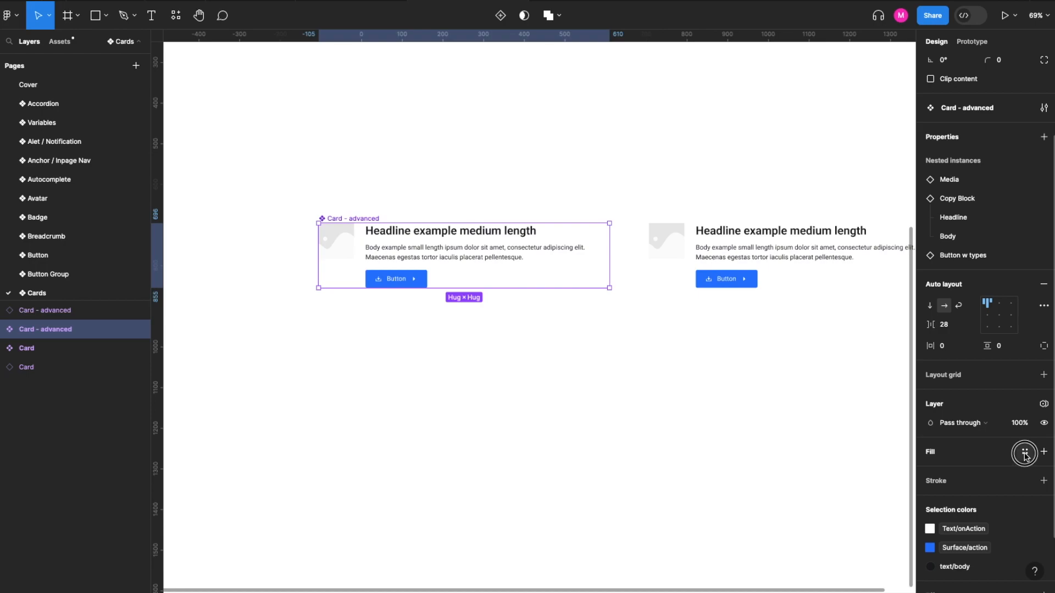
Step: Apply the white Surface/primary fill style and the md shadow effect style to the card
left_click(1025, 452)
scroll(837, 531, "down", 1)
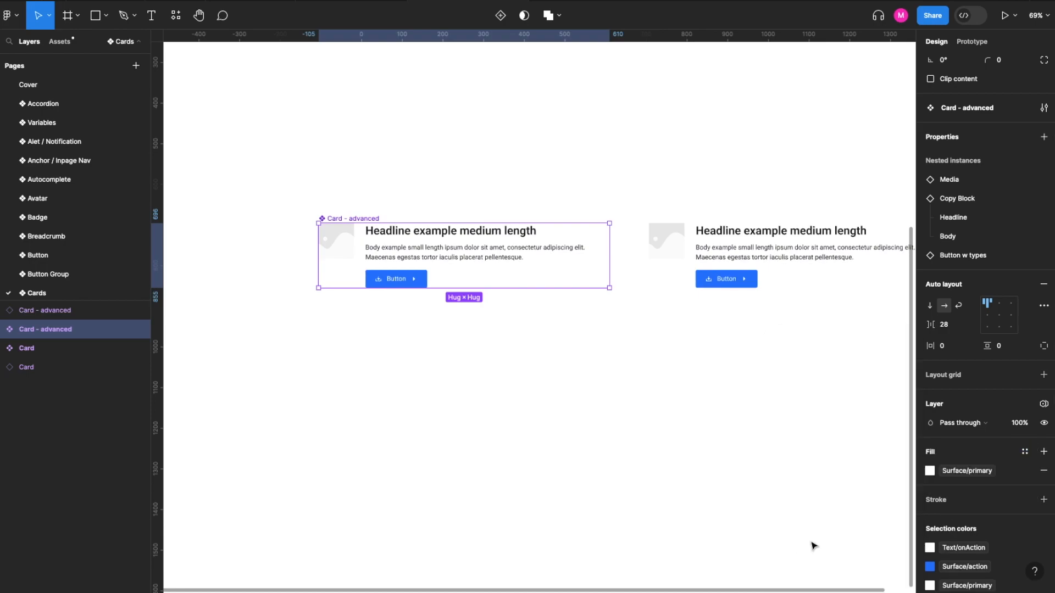
left_click(794, 554)
scroll(1007, 399, "down", 3)
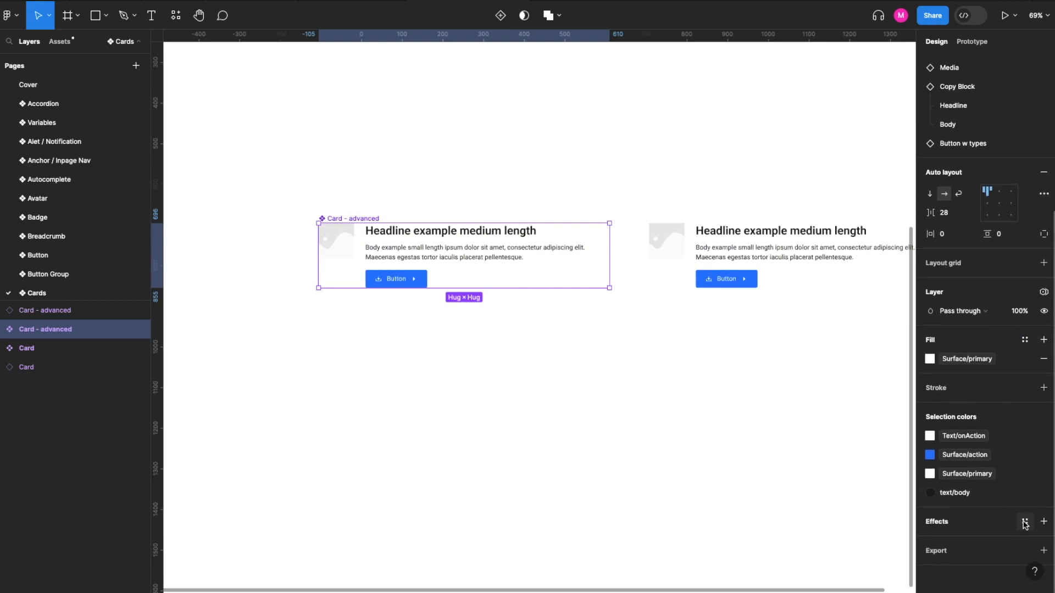
left_click(1025, 521)
left_click(969, 538)
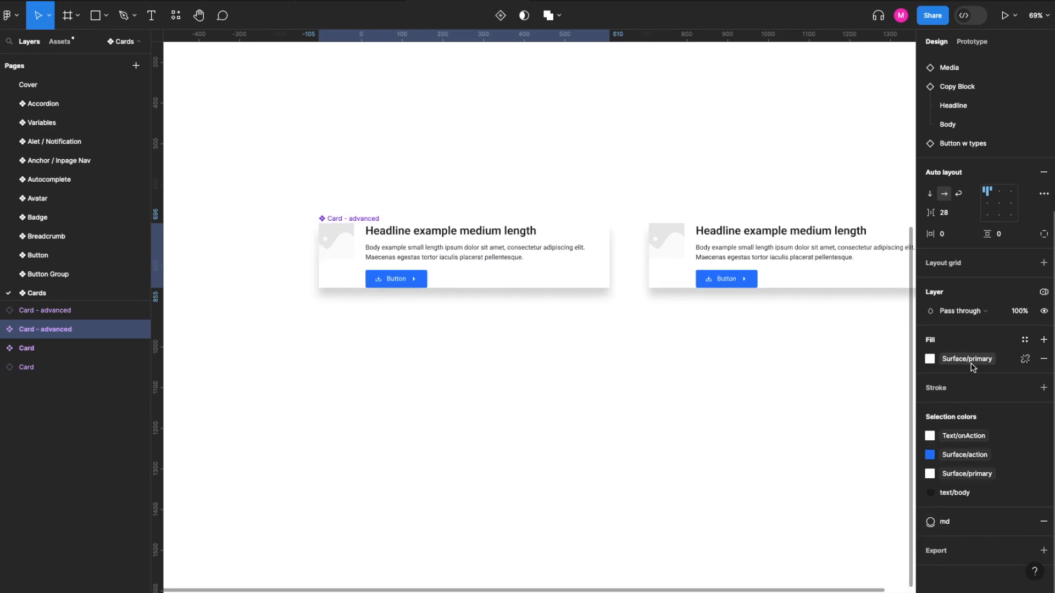
scroll(952, 273, "up", 2)
left_click(945, 295)
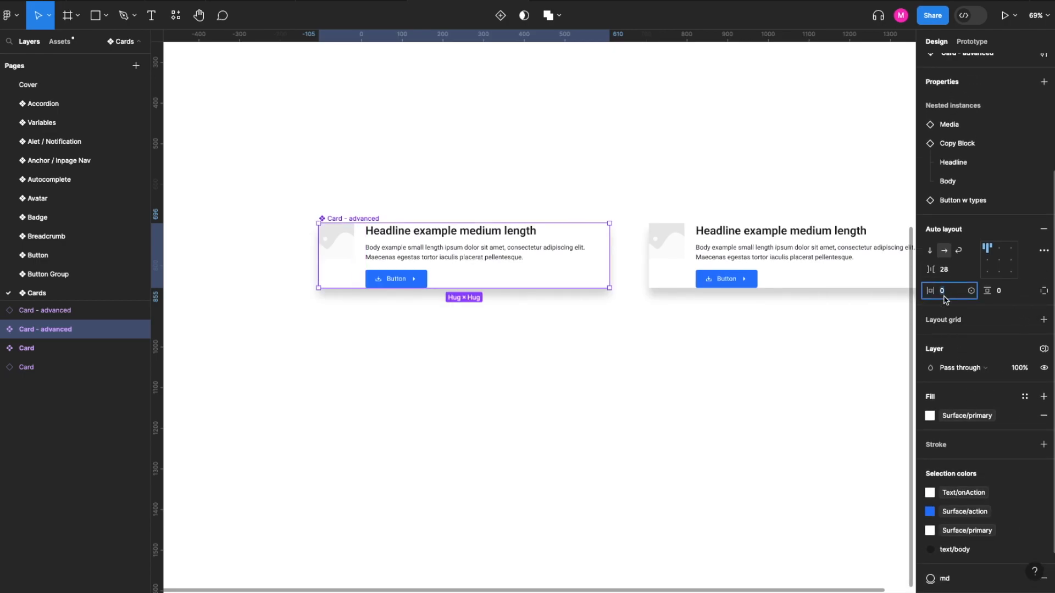
type("16")
Step: Set horizontal and vertical padding to 16 and the image-to-content gap to 16, then select Content
key("Tab")
type("16")
key("Return")
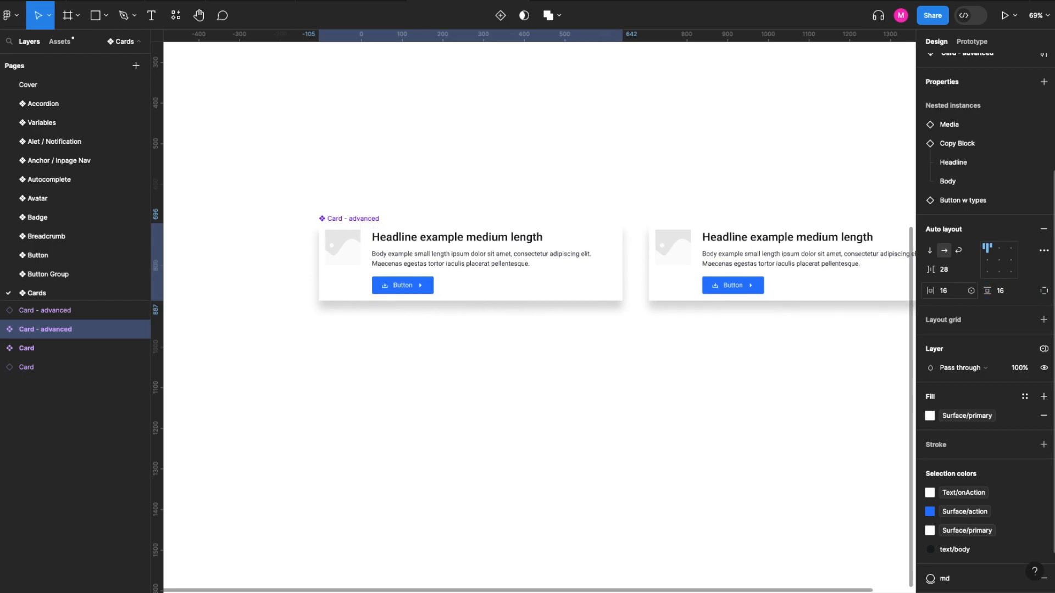
left_click(953, 274)
type("16")
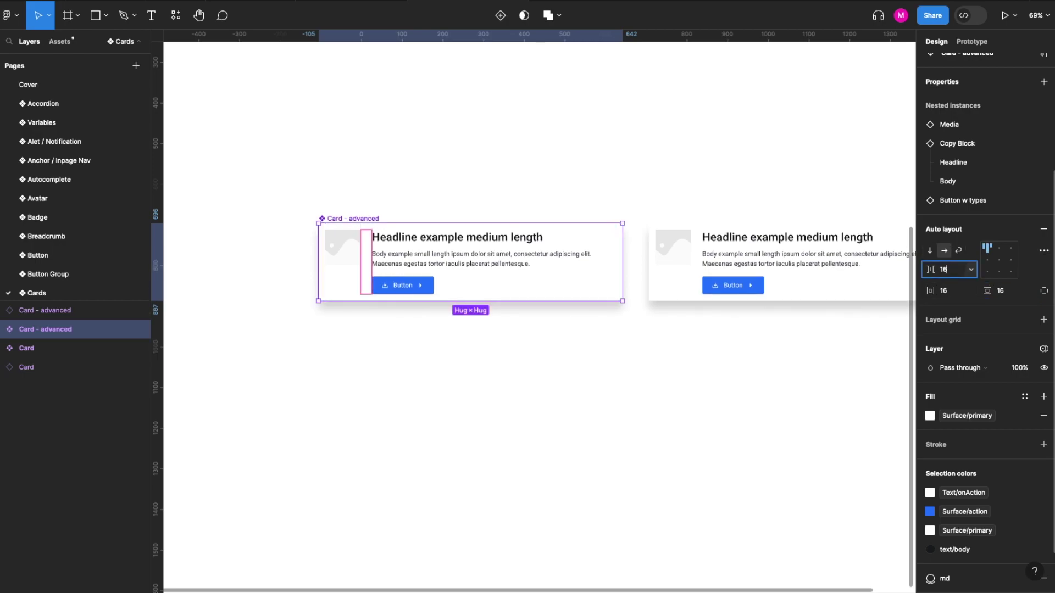
key("Return")
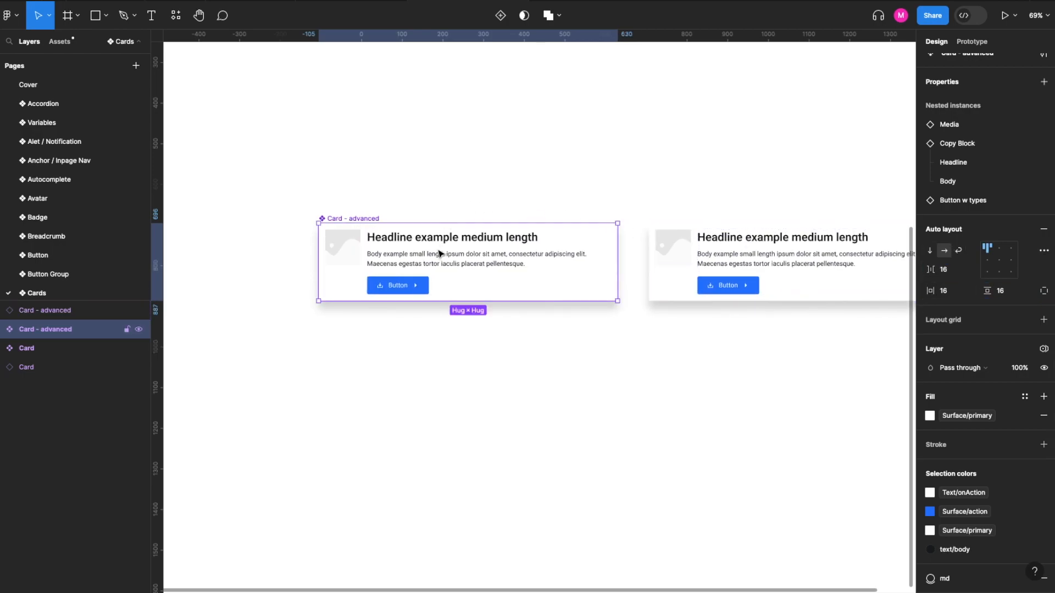
left_click(9, 329)
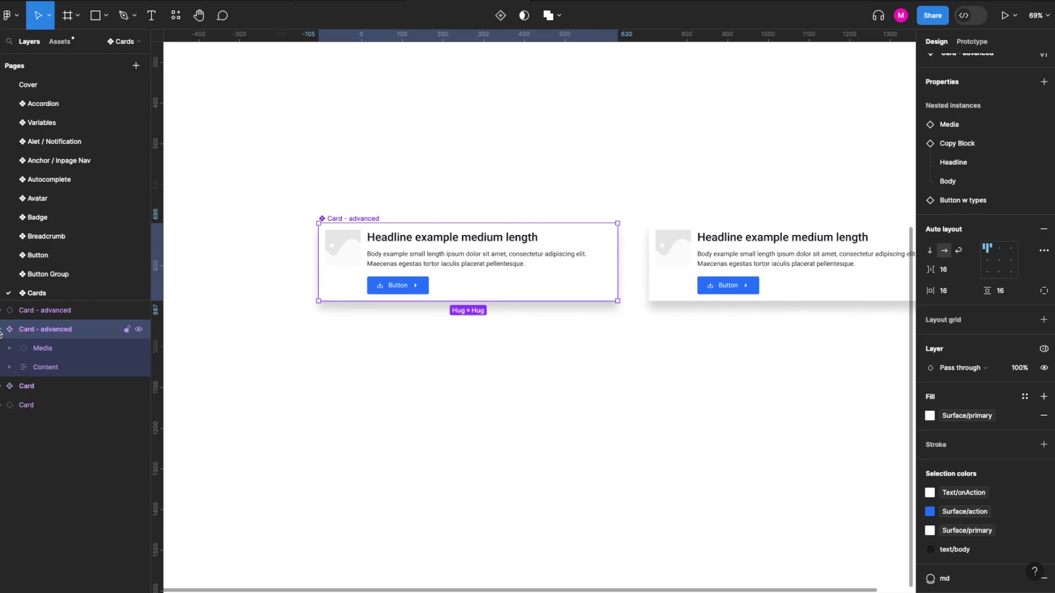
left_click(42, 368)
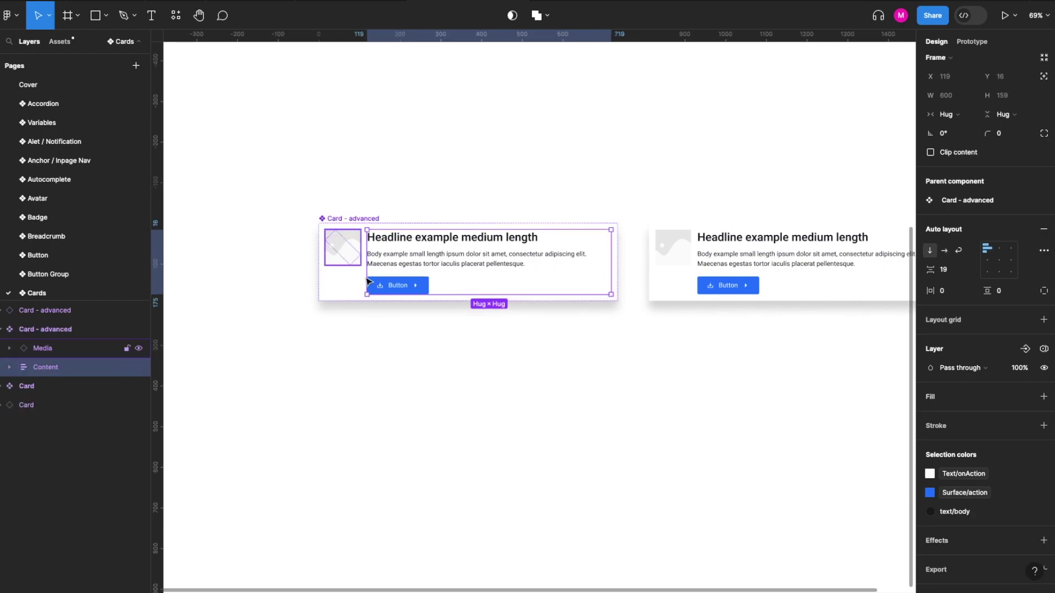
Step: Give Content a 16 inner spacing and make it fill the card's width
left_click(957, 272)
type("6")
key("Return")
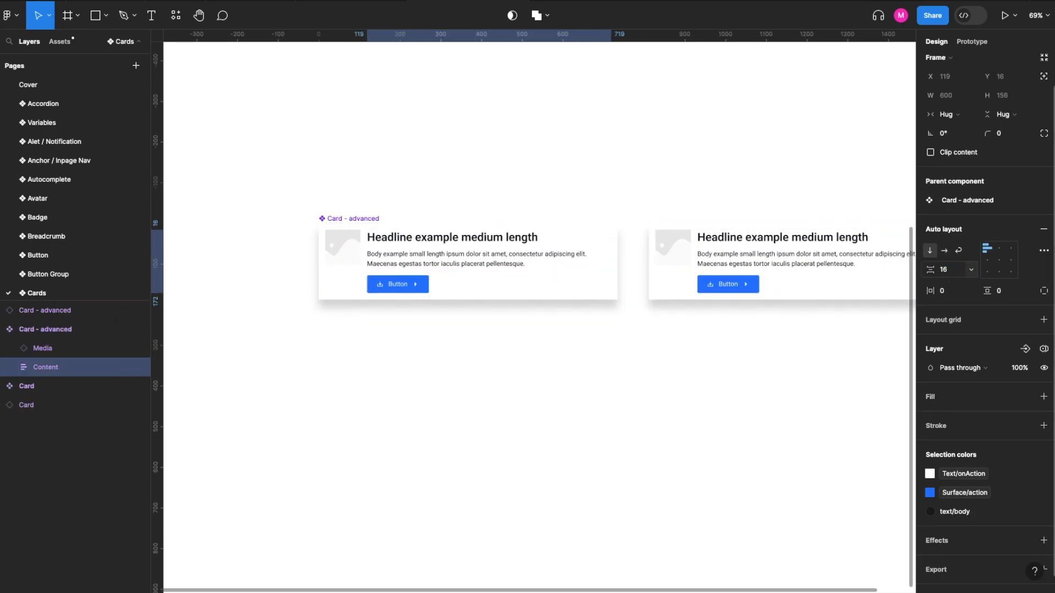
mouse_move(46, 367)
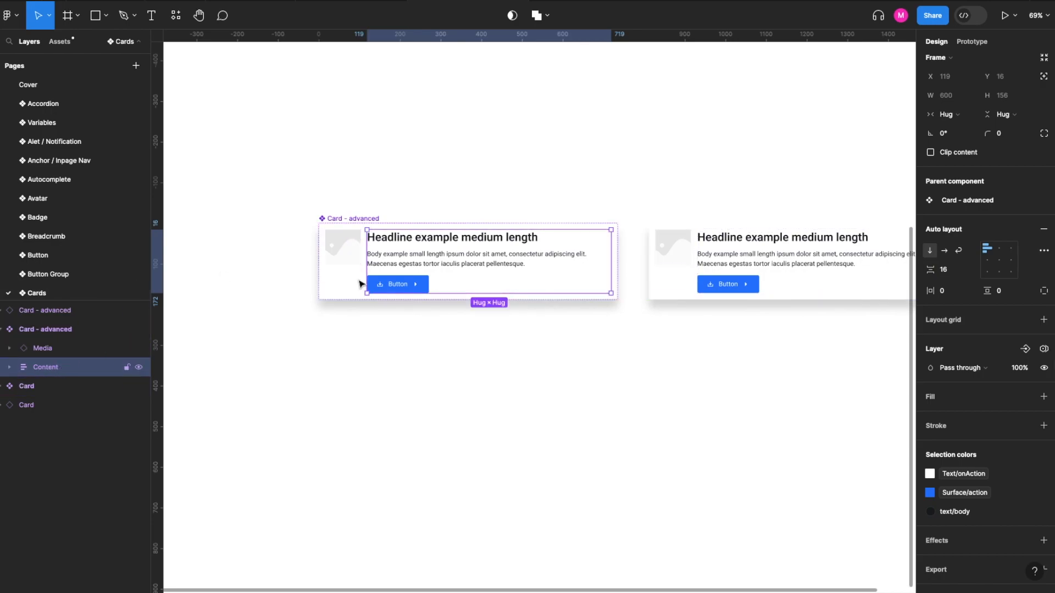
left_click(948, 113)
left_click(959, 125)
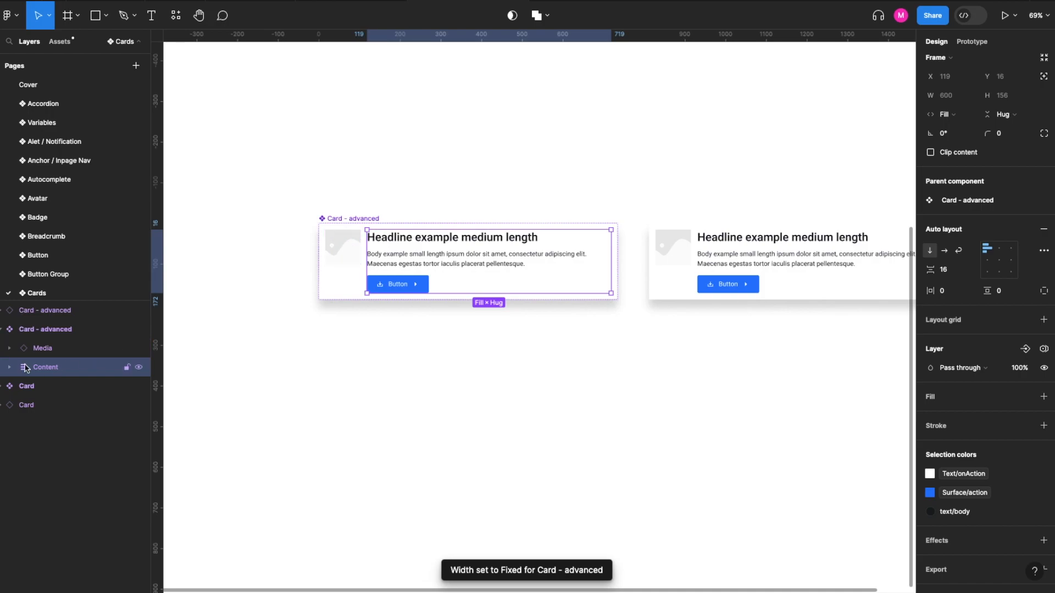
Step: Make the Copy Block fill its container width
left_click(7, 370)
left_click(66, 387)
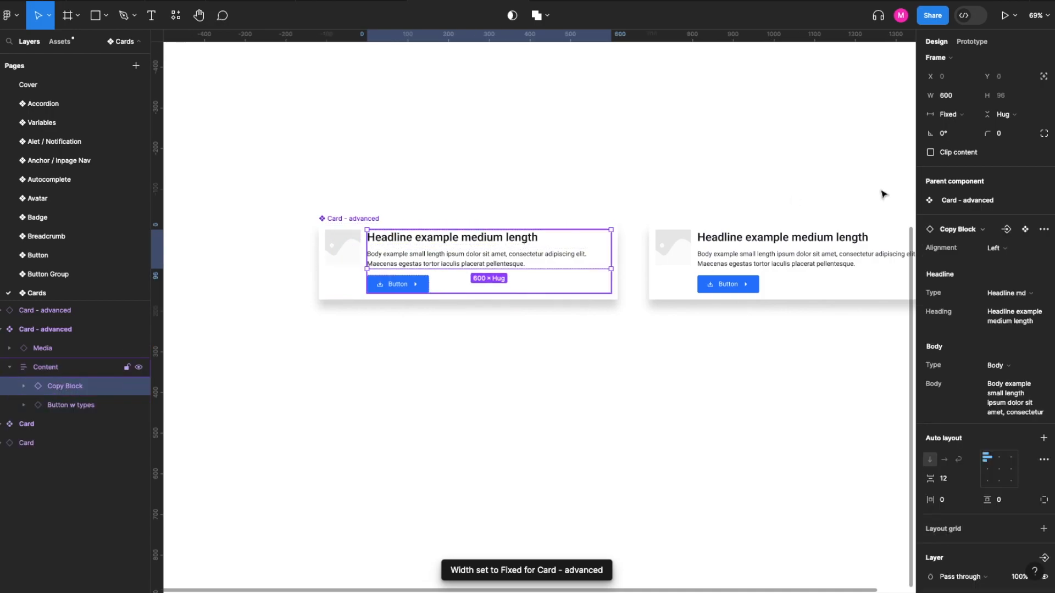
left_click(948, 115)
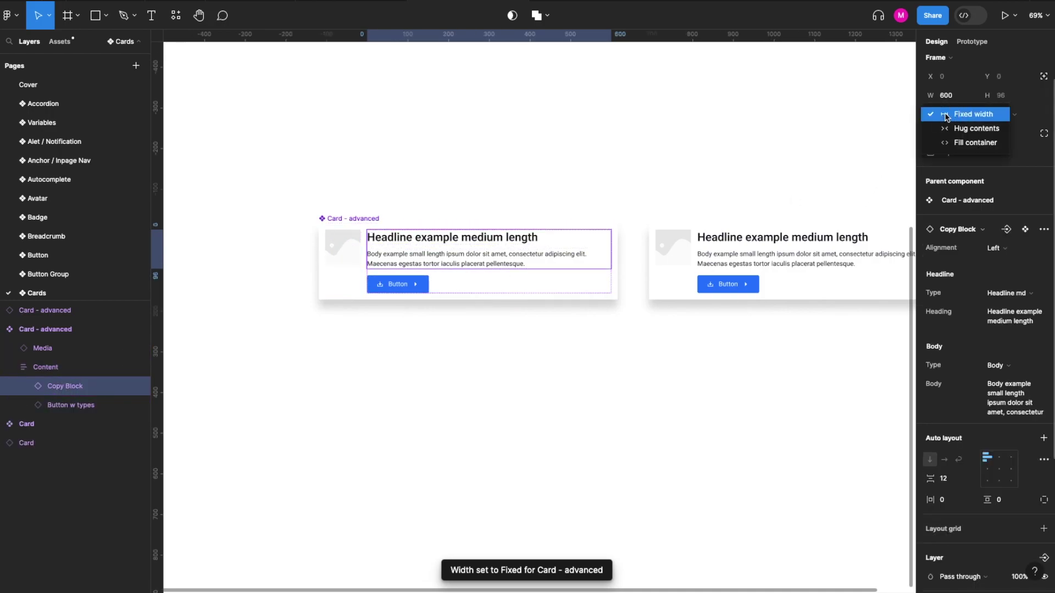
left_click(961, 142)
left_click(86, 405)
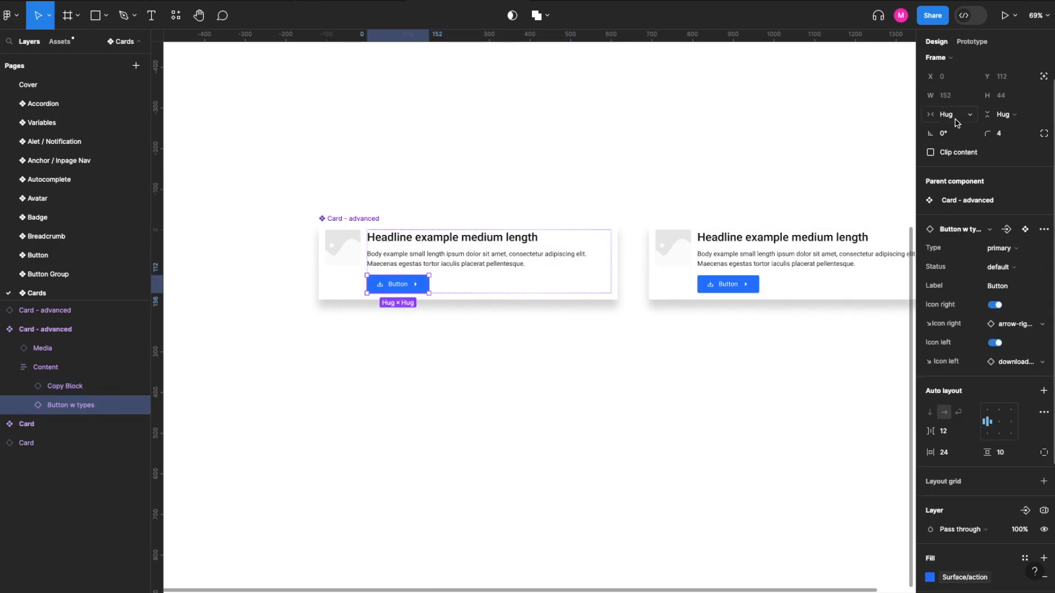
Step: Make the Media image fill the available width, then select the card copy on the right
left_click(349, 258)
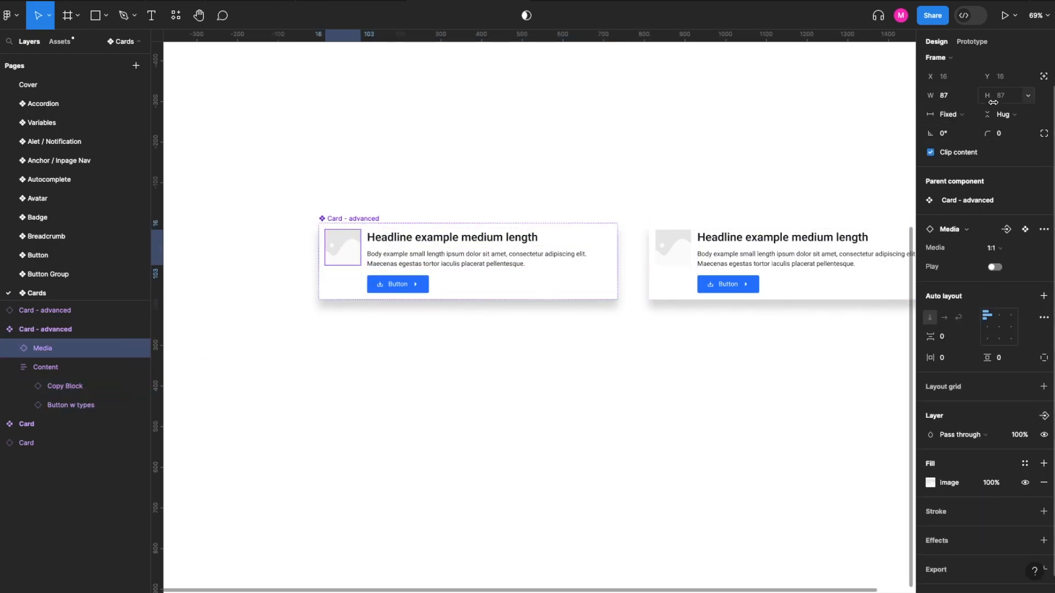
left_click(962, 119)
left_click(963, 141)
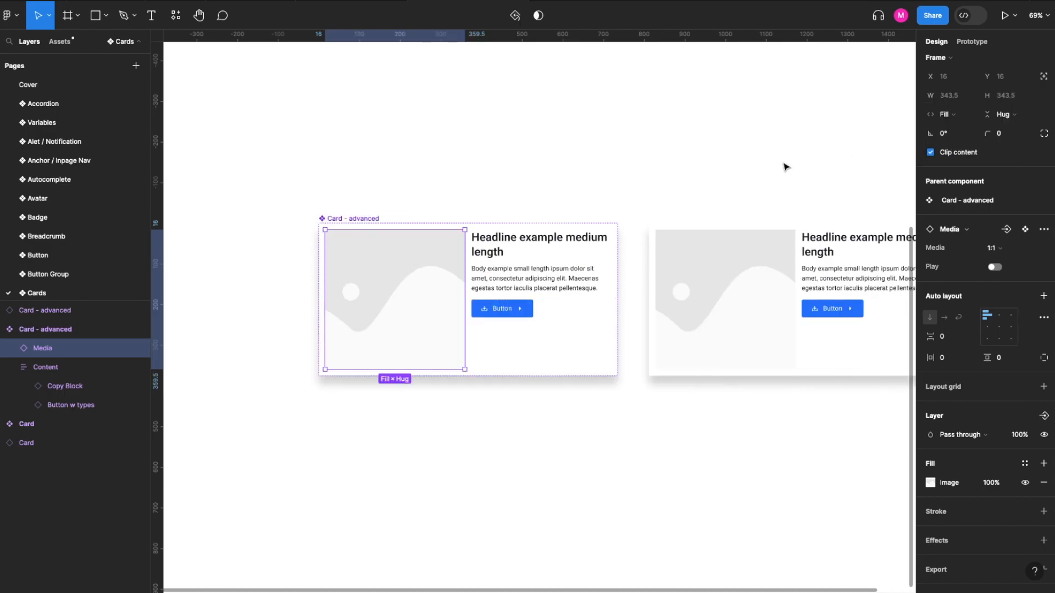
left_click(751, 169)
scroll(750, 170, "down", 2)
scroll(751, 171, "right", 2)
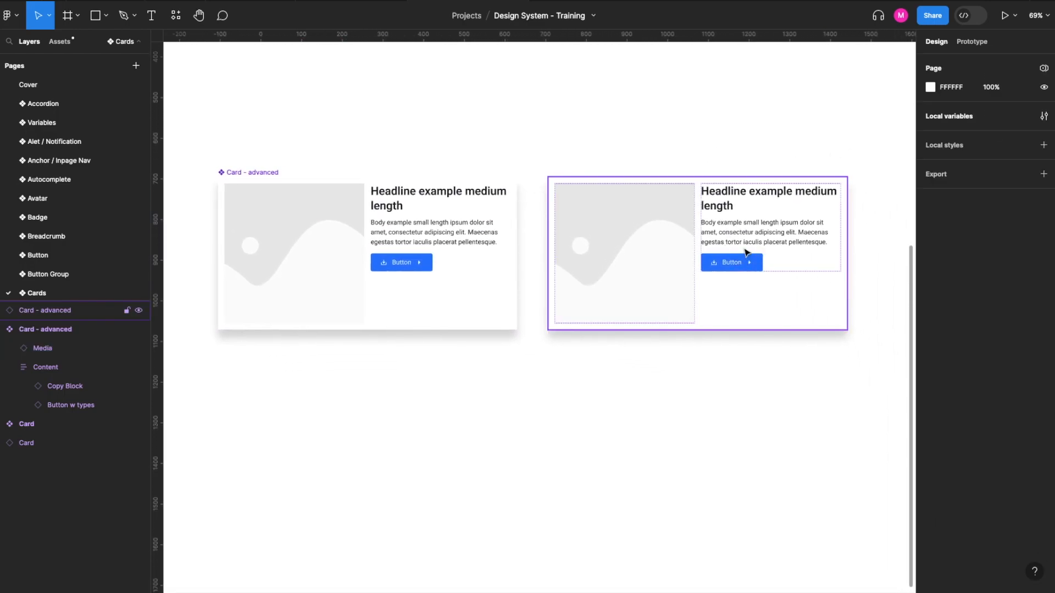
left_click(840, 278)
Step: Drag the card copy narrower to about 606 wide, then select Media in the original card
mouse_move(851, 275)
left_mouse_down()
mouse_move(747, 277)
mouse_move(815, 287)
left_mouse_up()
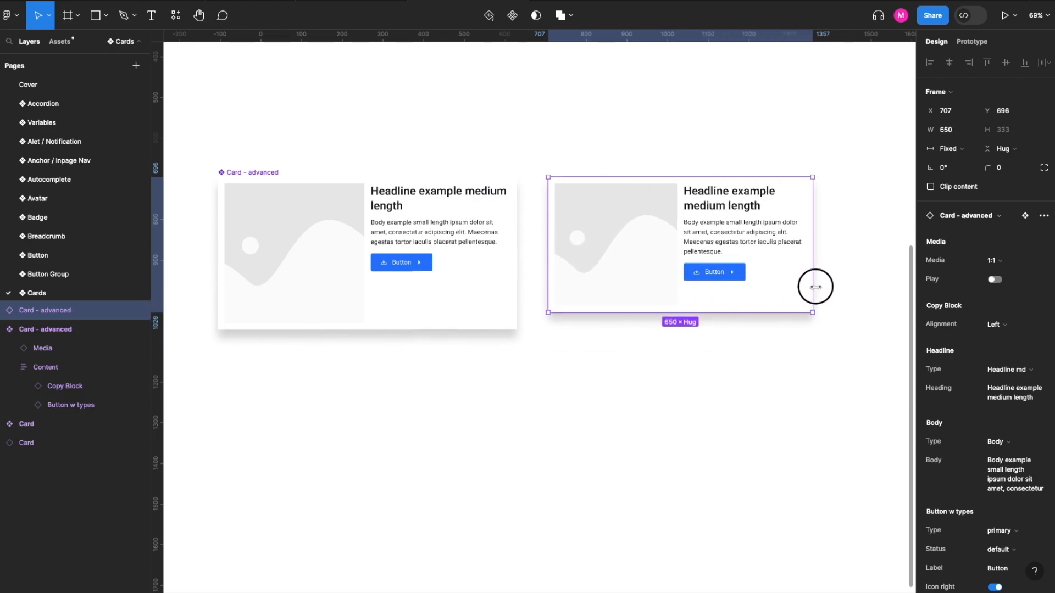
left_click_drag(815, 287, 794, 296)
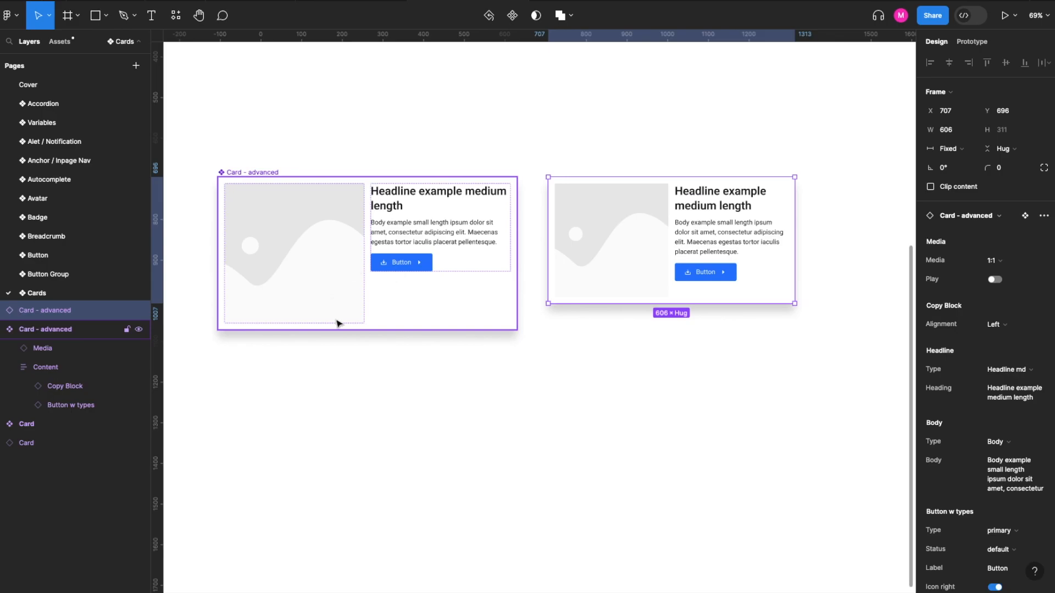
scroll(337, 324, "left", 2)
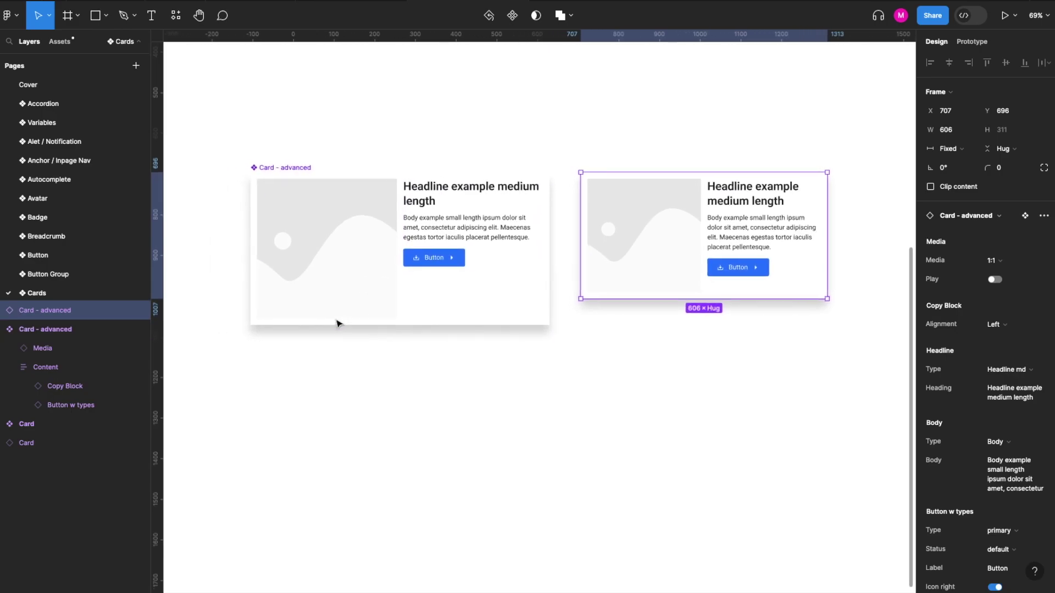
double_click(324, 275)
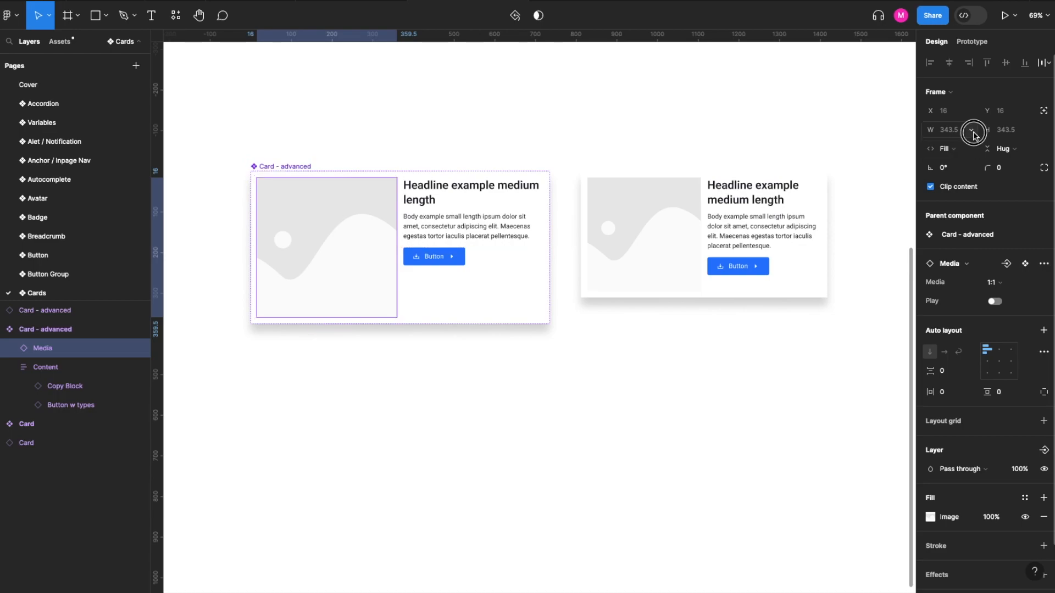
Step: Add a 200 minimum width to the Media frame
left_click(972, 131)
left_click(975, 149)
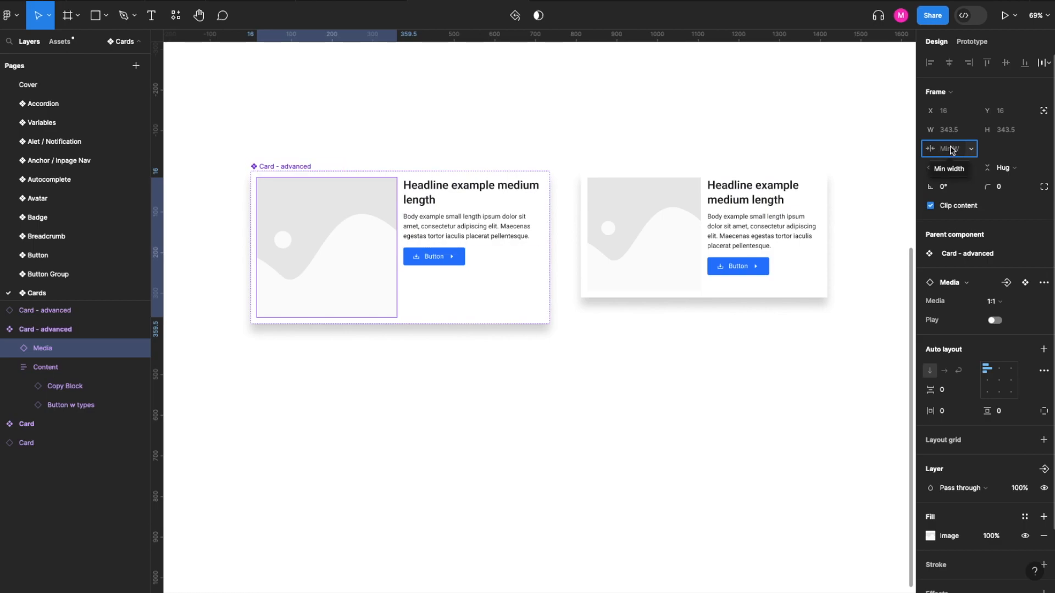
type("200")
key("Return")
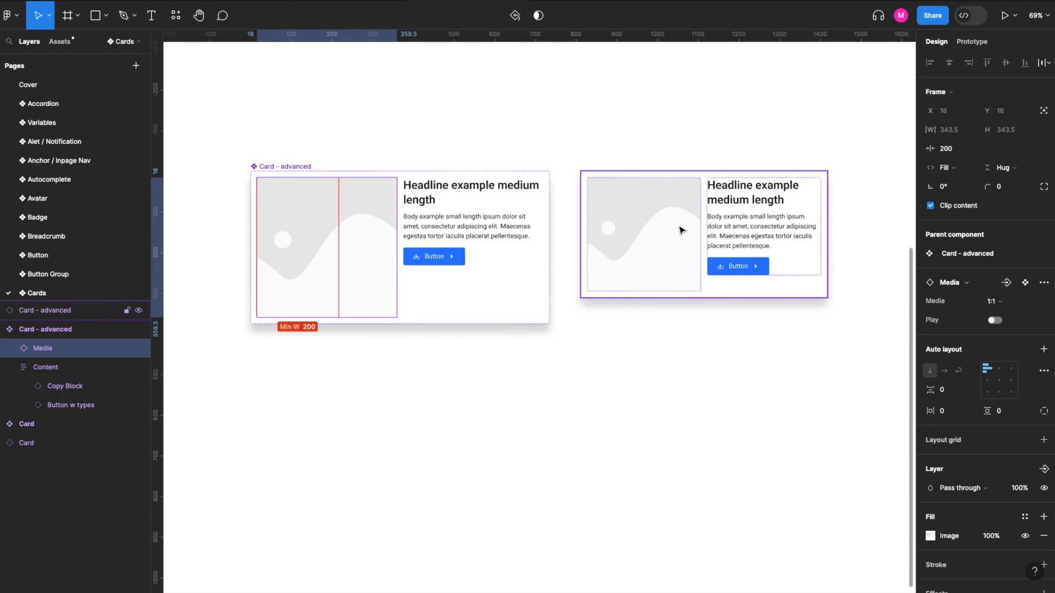
Step: Add a 200 minimum width to the Content frame
left_click(460, 248)
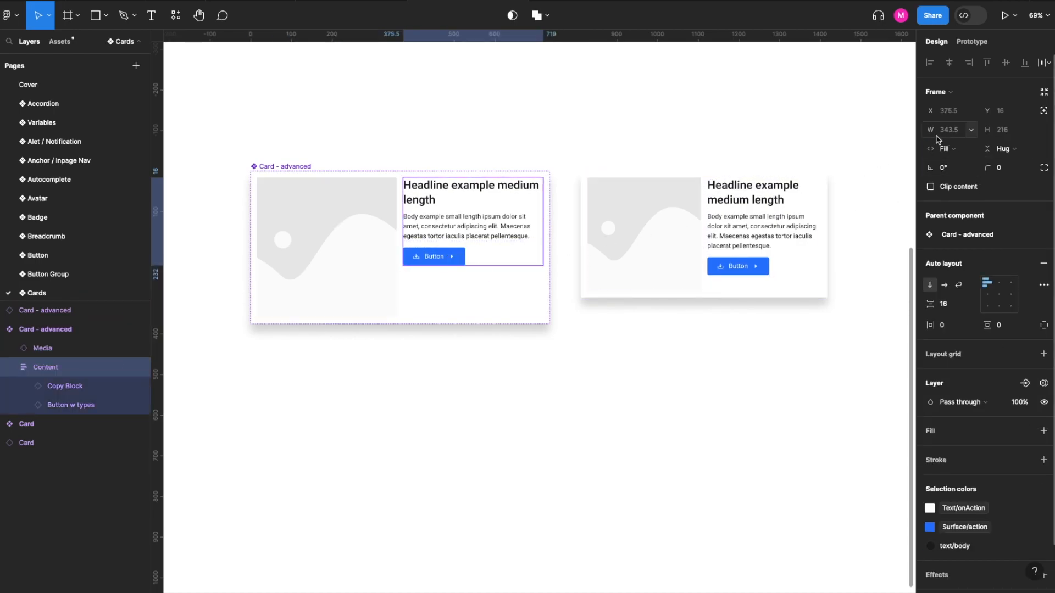
left_click(971, 129)
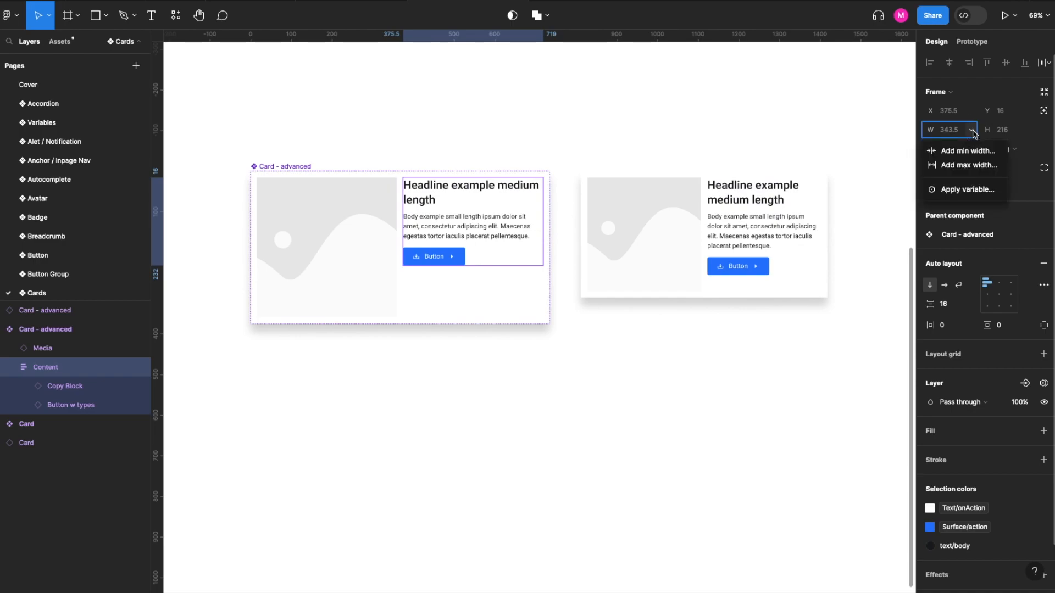
left_click(969, 150)
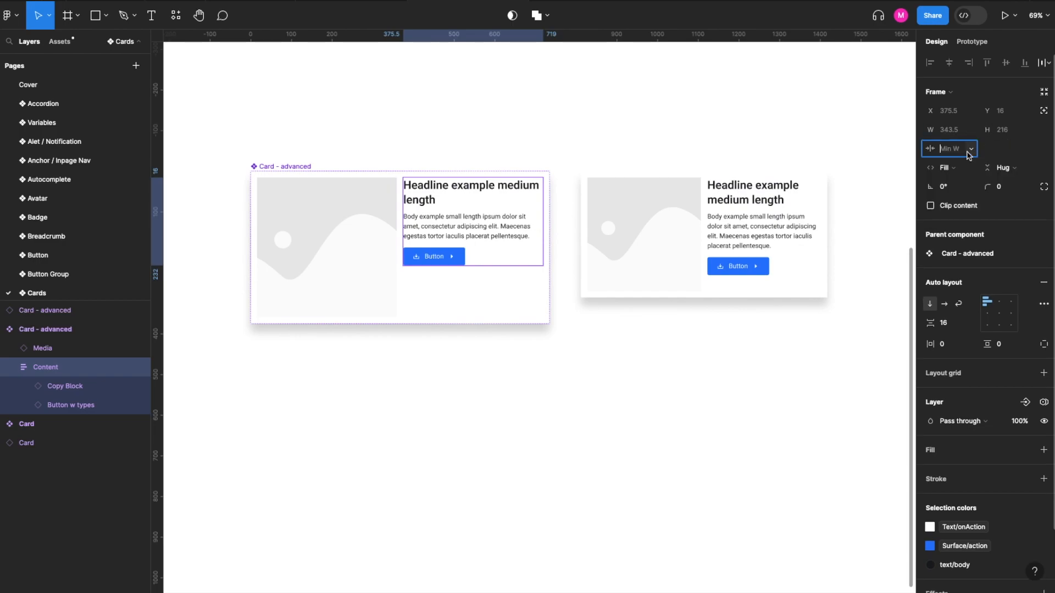
type("200")
key("Return")
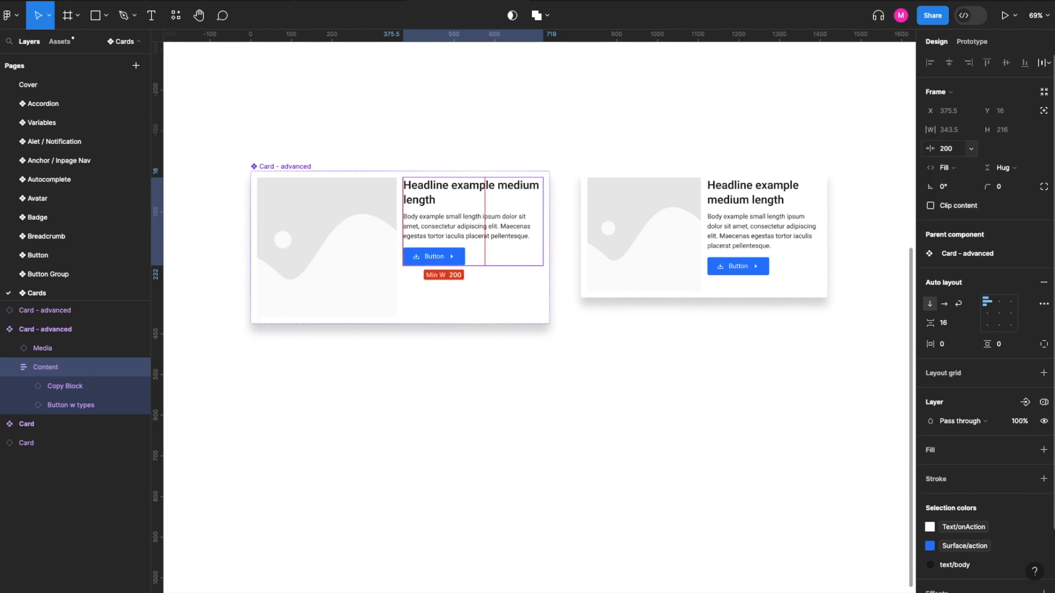
Step: Switch the Card - advanced component's auto layout direction to Wrap
left_click(45, 330)
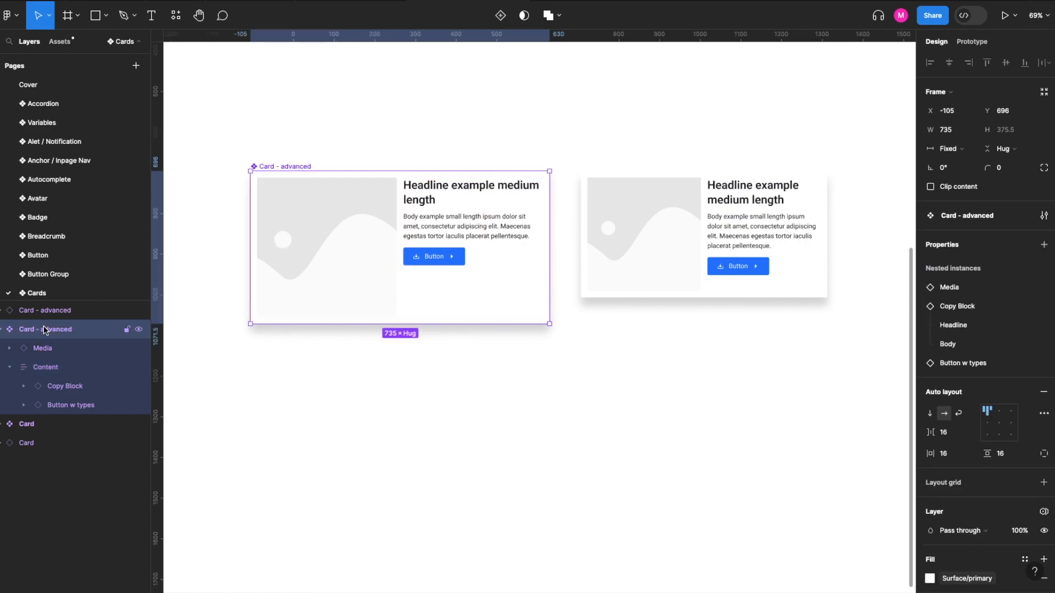
left_click(960, 414)
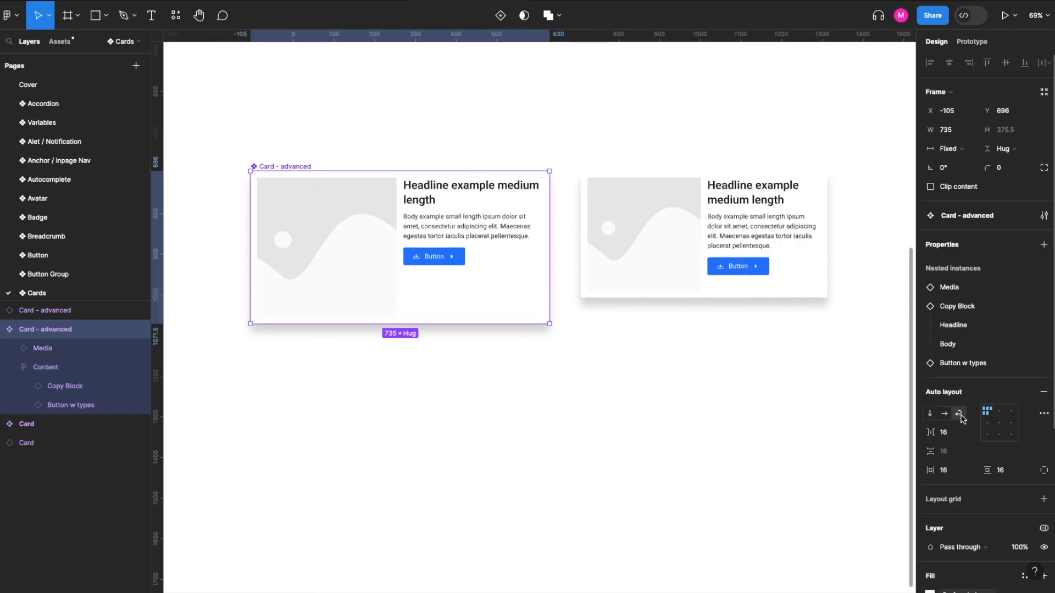
mouse_move(949, 453)
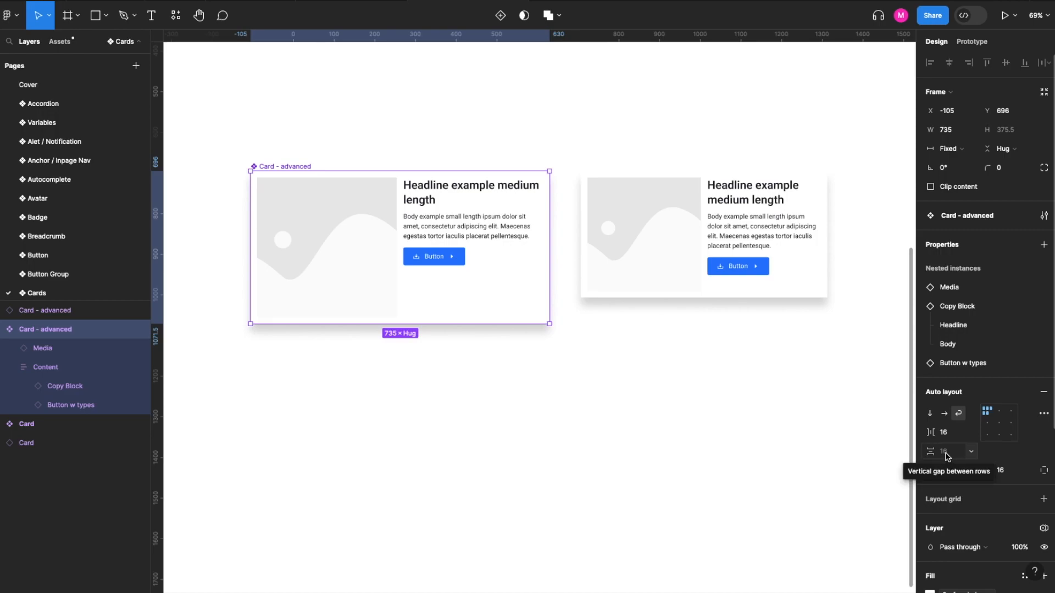
left_click(730, 413)
Step: Narrow the card copy on the right so its image stacks above the text
left_click(812, 266)
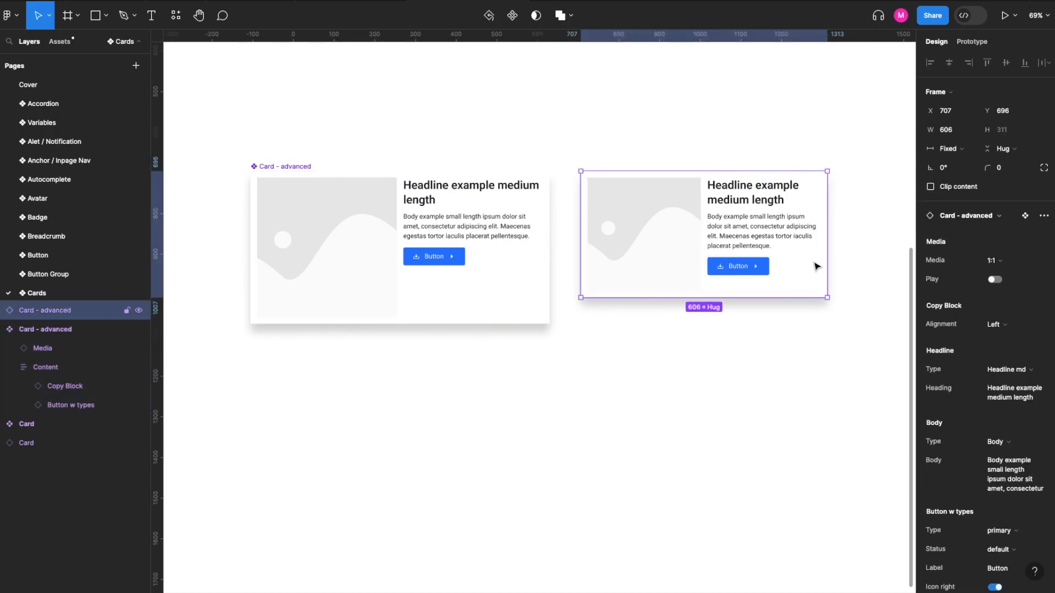
mouse_move(828, 263)
left_mouse_down()
mouse_move(713, 263)
mouse_move(826, 276)
mouse_move(730, 276)
left_mouse_up()
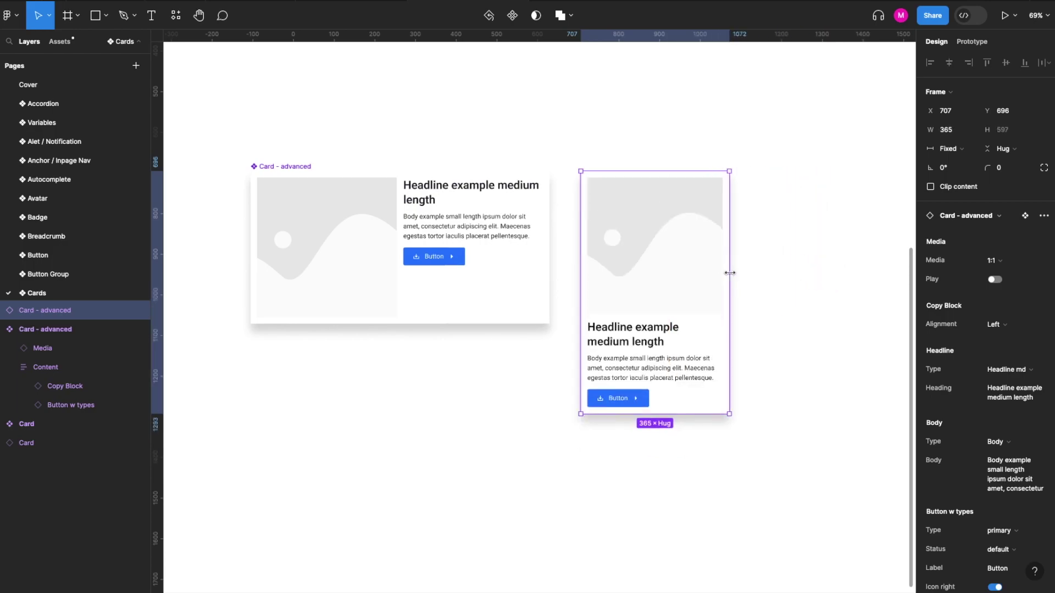
left_click(457, 300)
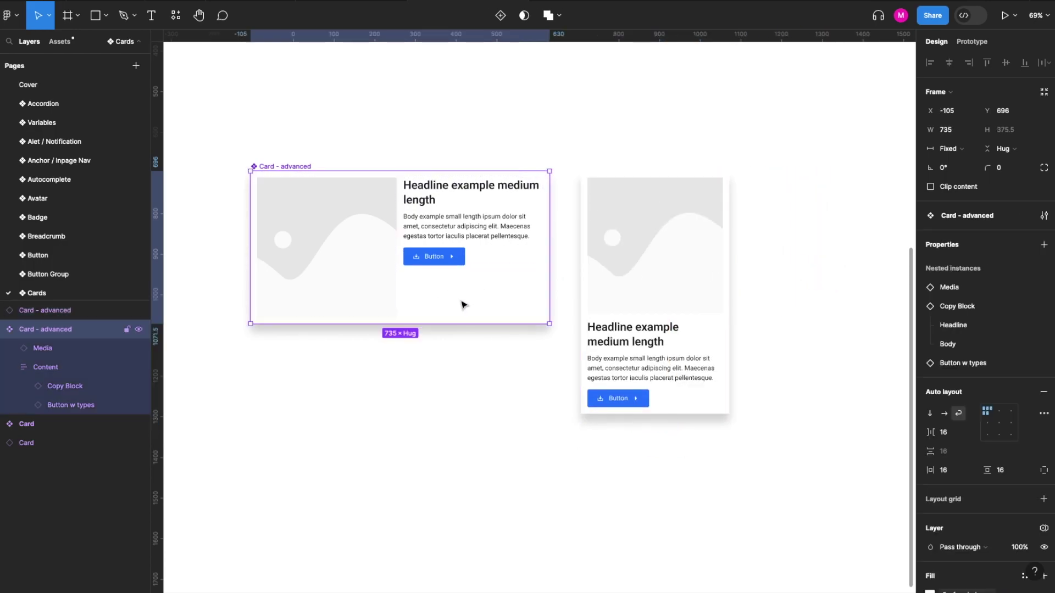
Step: Add a minimum width of 300 to the Card - advanced component
left_click(973, 134)
left_click(975, 151)
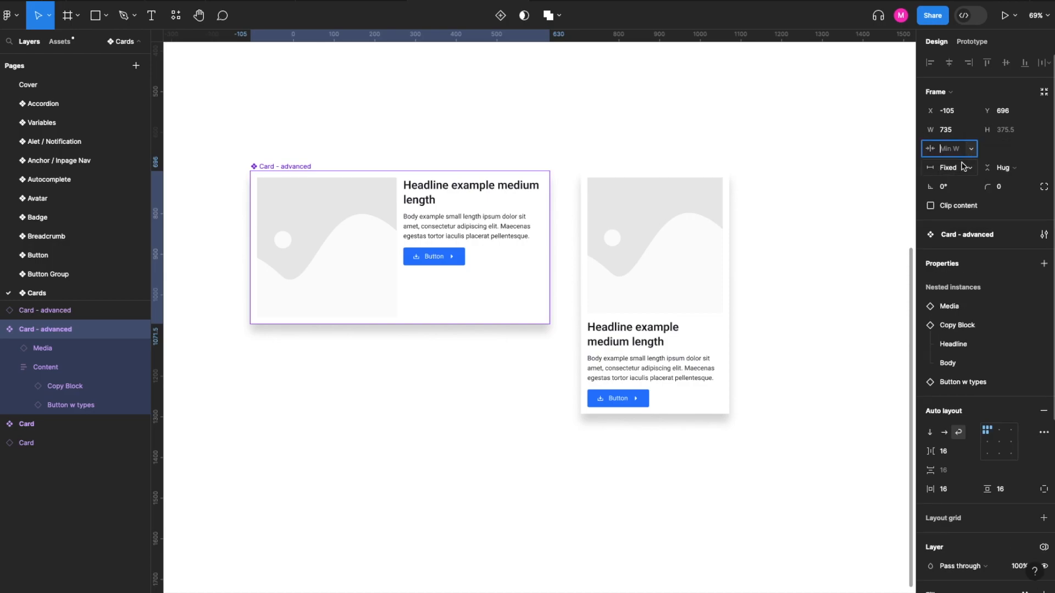
type("300")
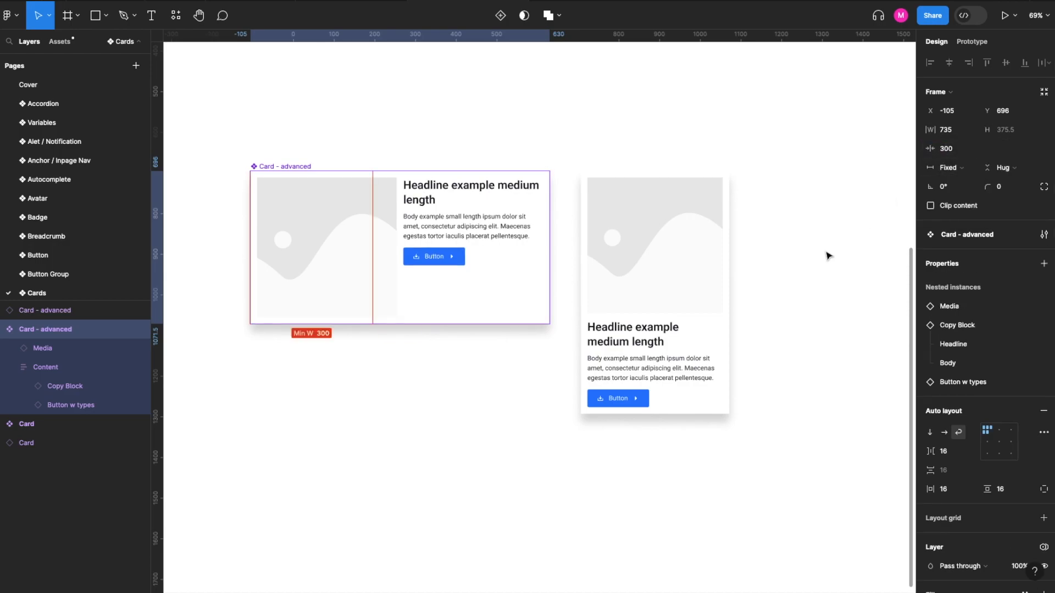
left_click(793, 265)
Step: Widen the card copy to 616 so image and text sit side by side again
left_click(717, 289)
mouse_move(729, 289)
left_mouse_down()
mouse_move(651, 288)
mouse_move(825, 303)
left_mouse_up()
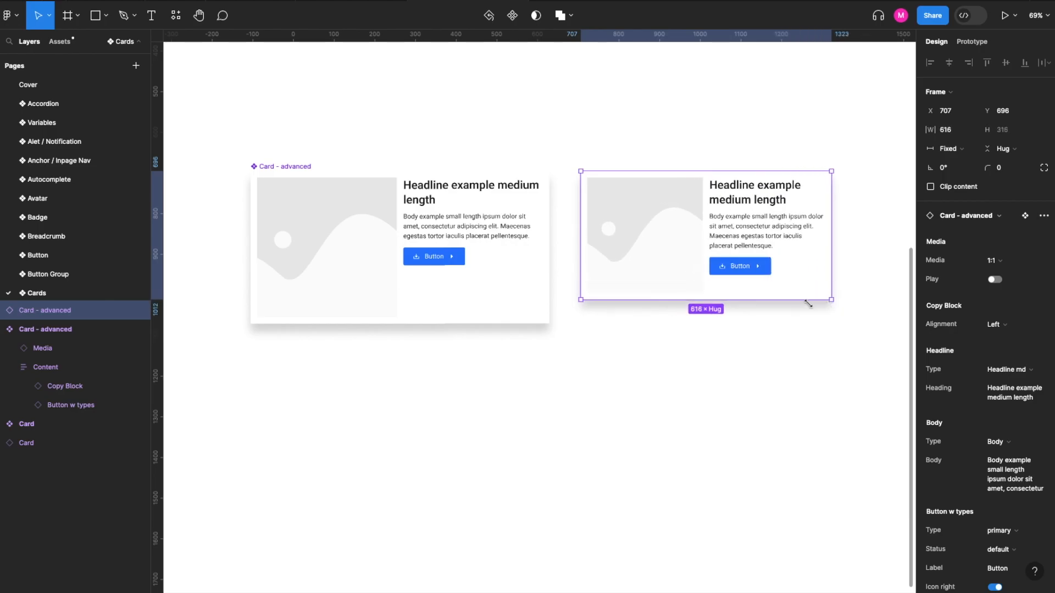
left_click(542, 302)
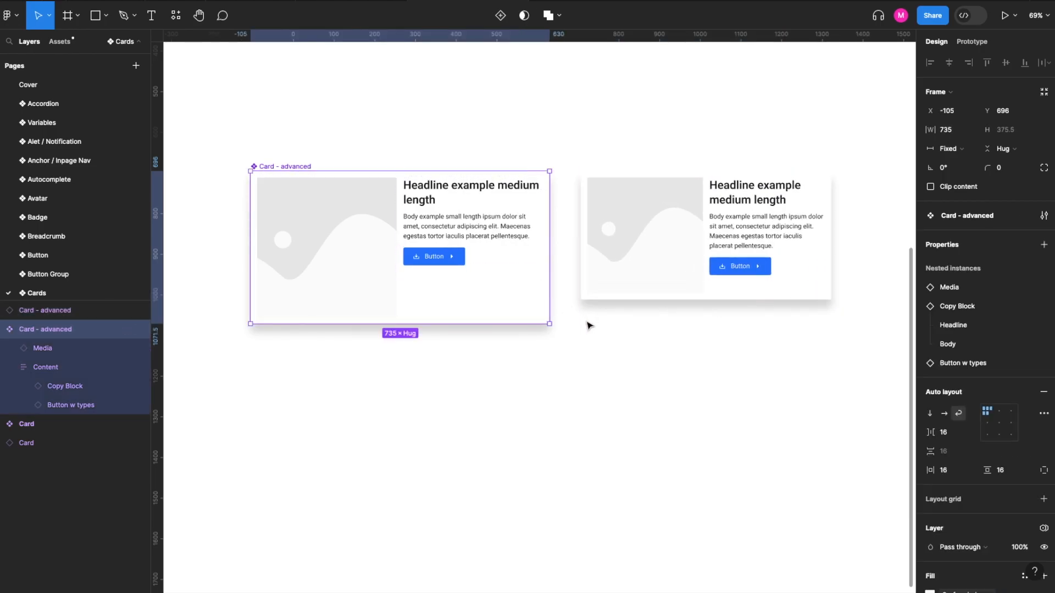
Step: Squeeze the card copy to its 300 minimum, then widen it back to 555 so it lies flat
left_click(626, 285)
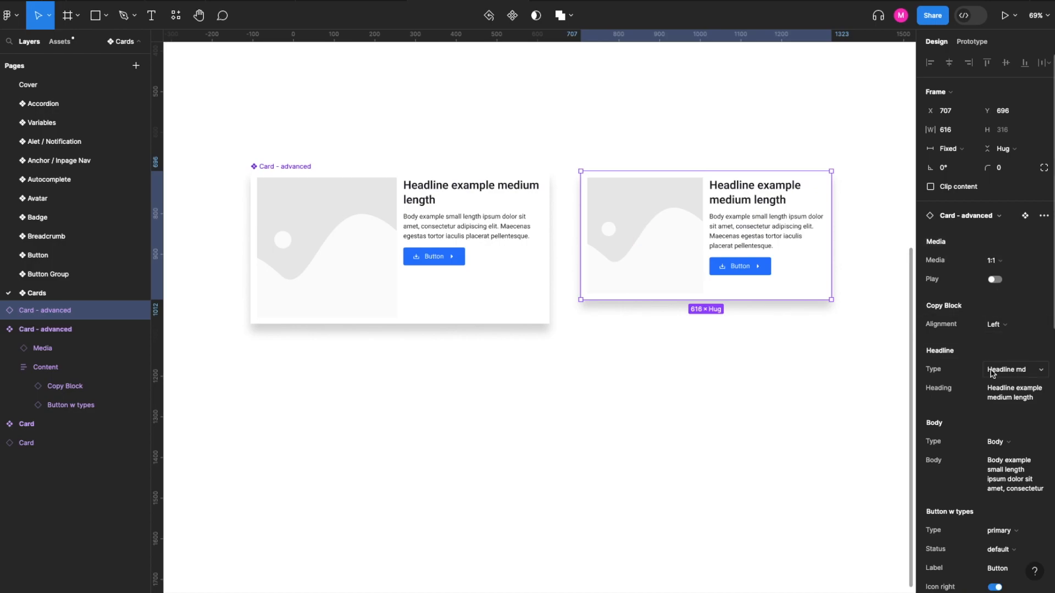
scroll(989, 388, "down", 3)
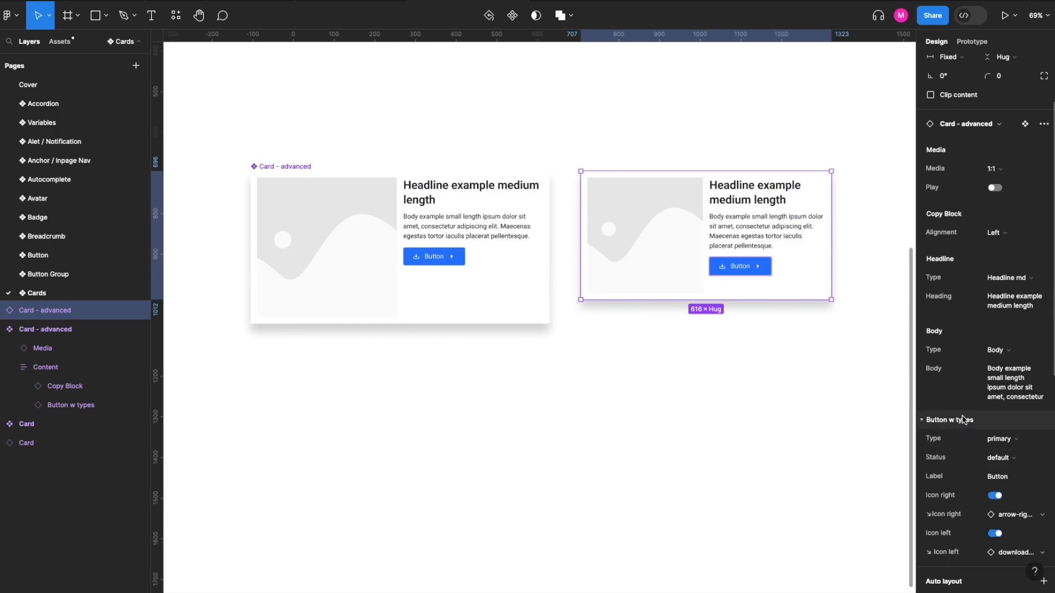
scroll(963, 420, "up", 3)
left_click_drag(831, 253, 696, 251)
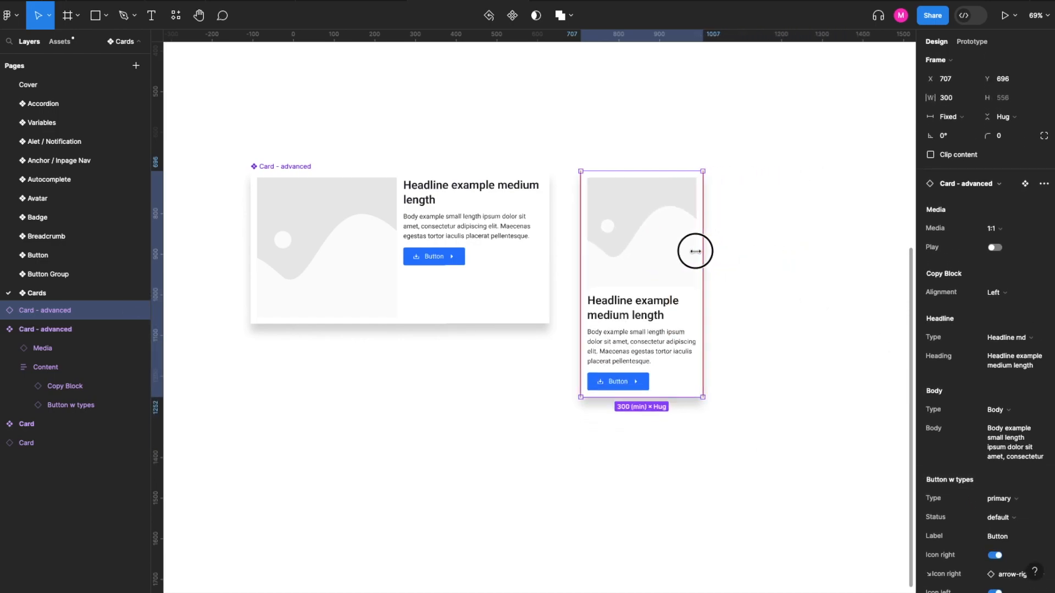
left_click_drag(696, 252, 807, 275)
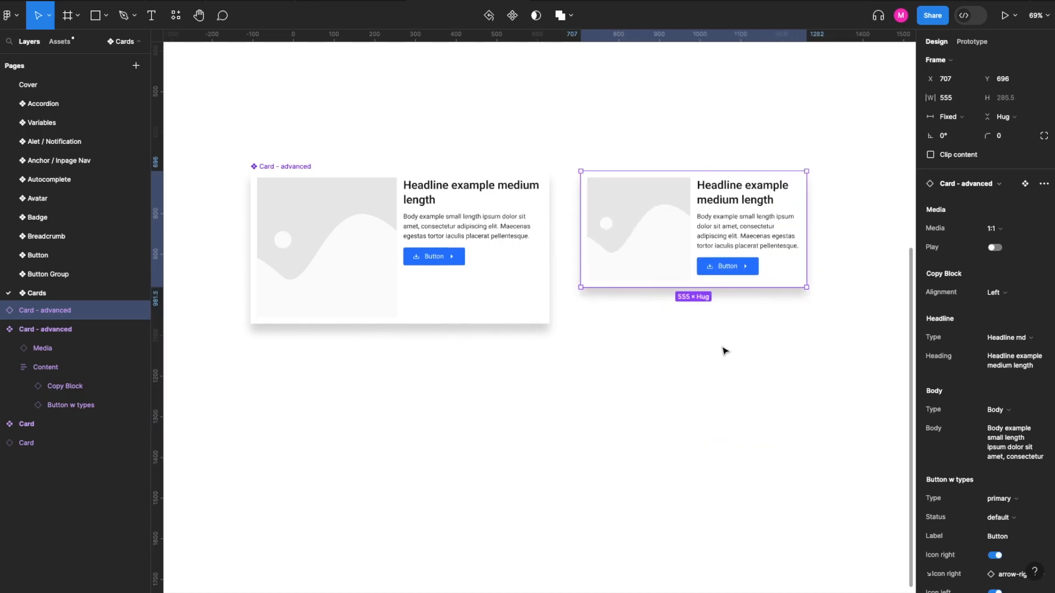
left_click(688, 375)
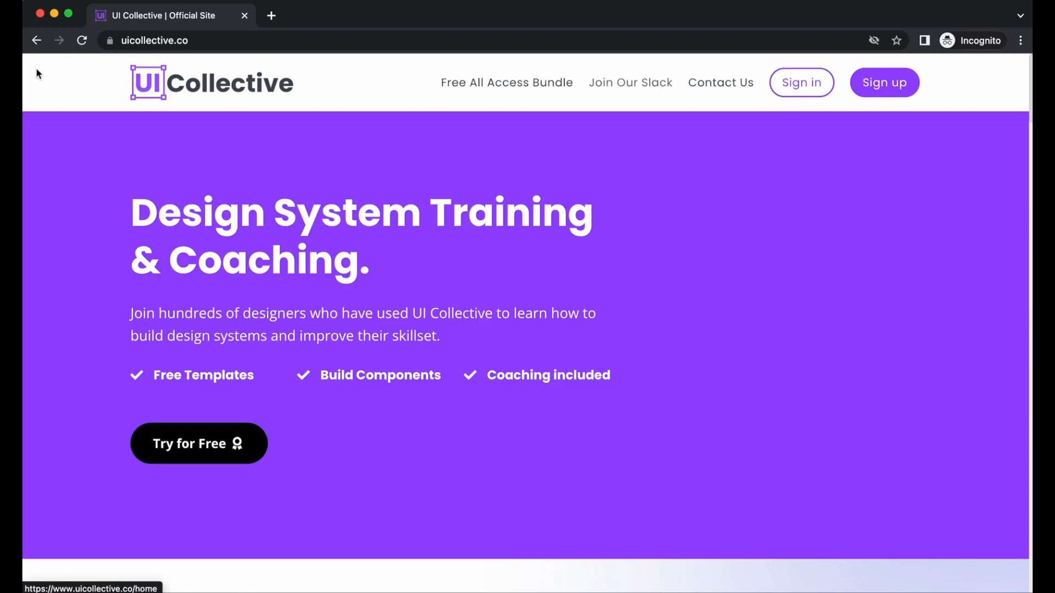
Step: Minimize the browser to return to the Figma Variables file's Token Map page
left_click(53, 13)
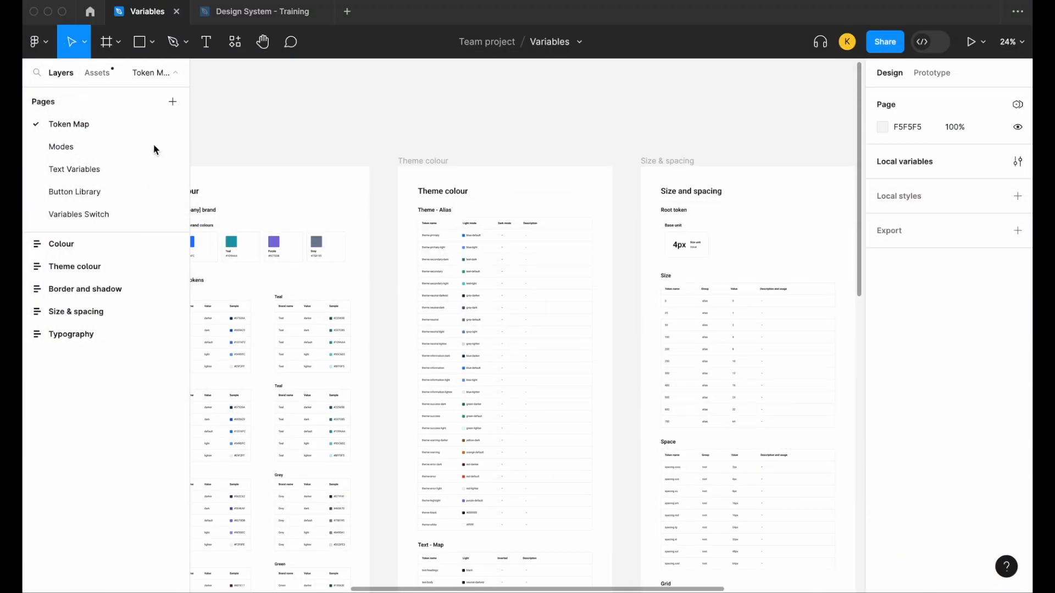
scroll(309, 144, "down", 3)
scroll(309, 144, "left", 3)
scroll(308, 144, "down", 2)
scroll(309, 145, "left", 2)
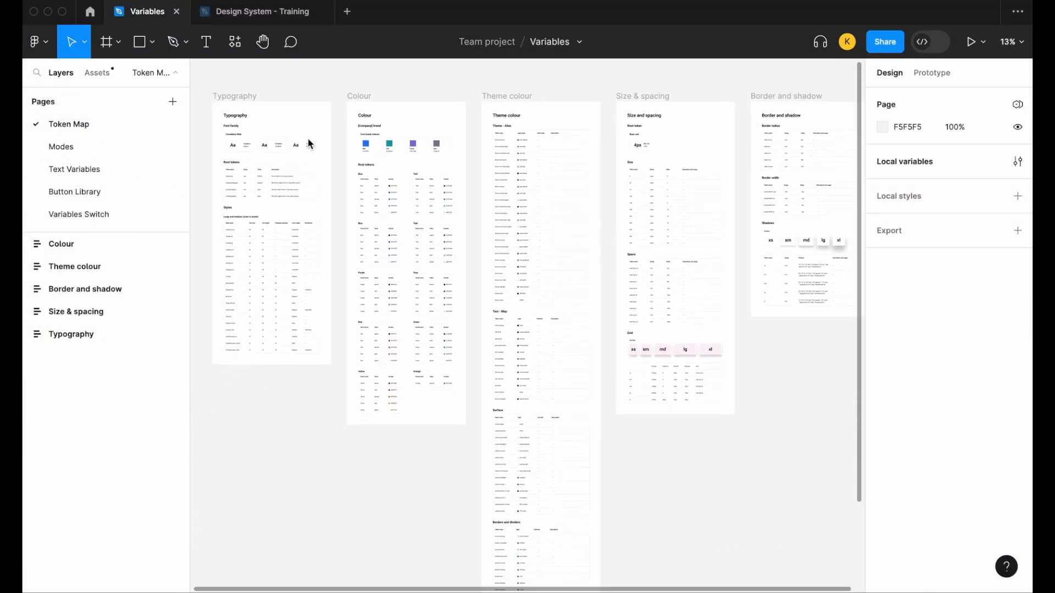